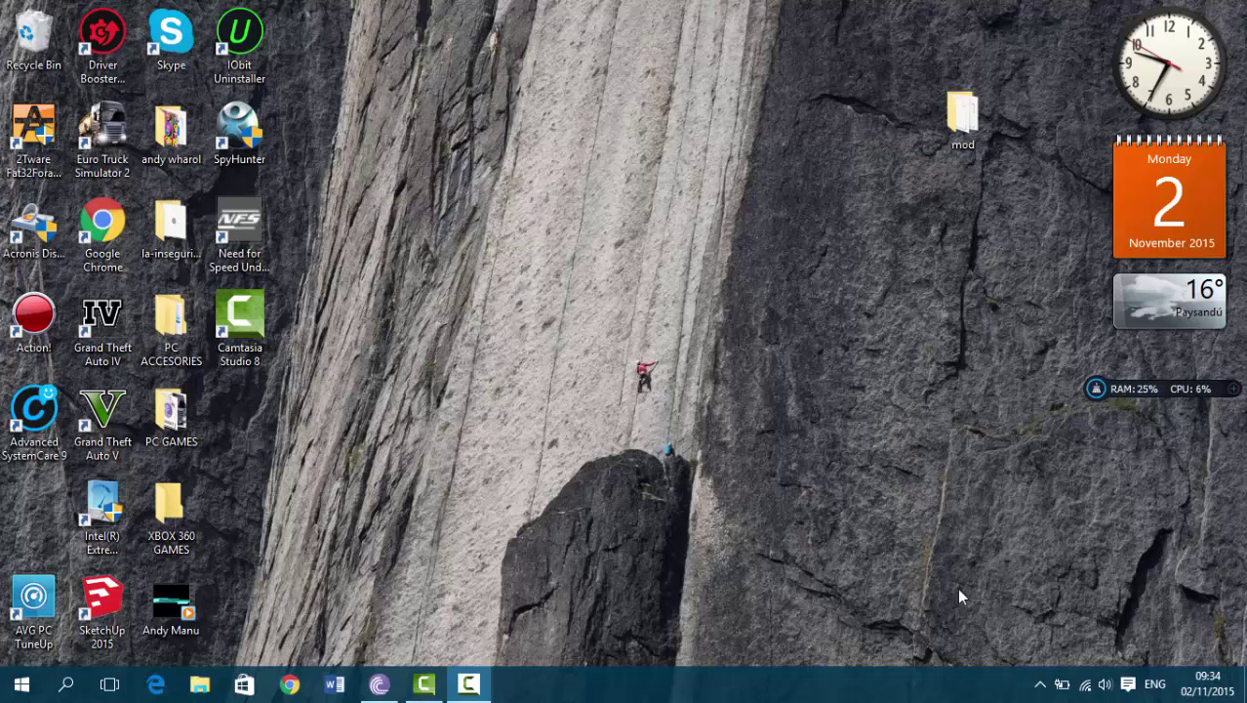
# Search Google for AVG antivirus, open the Free AVG Antivirus 2016 result, then close the browser
pyautogui.click(287, 684)
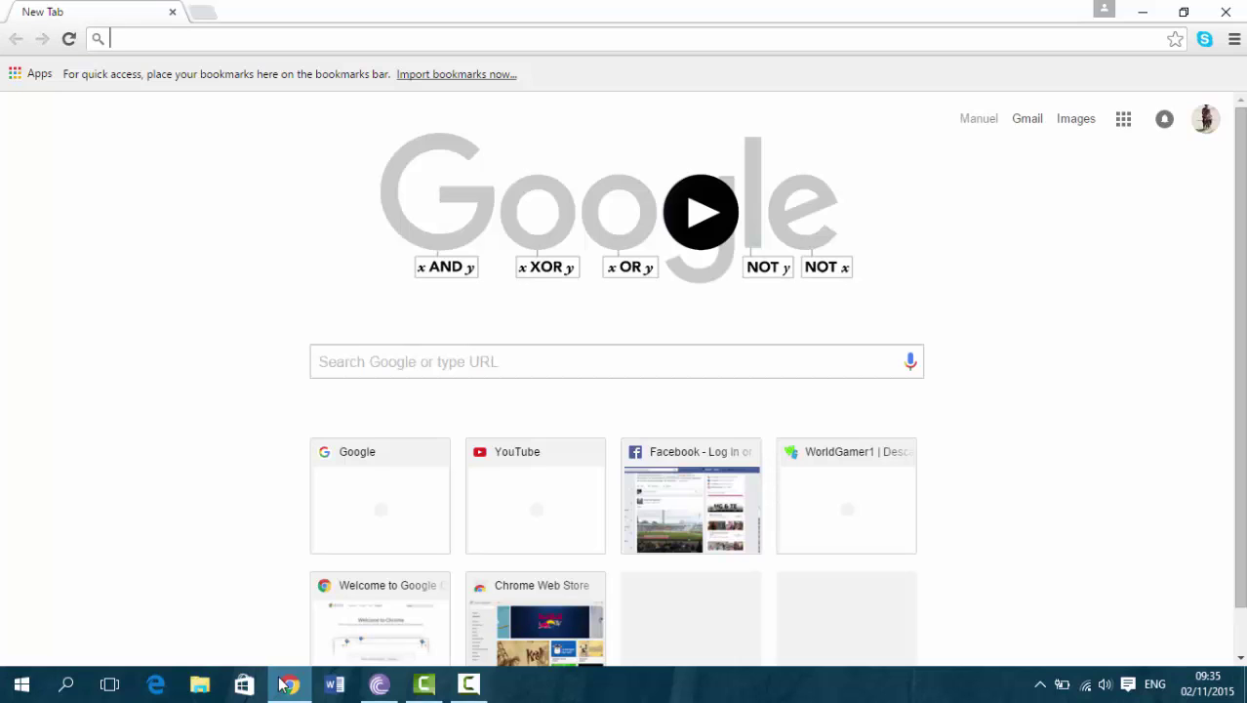
pyautogui.write('google.com.uy')
pyautogui.press('Return')
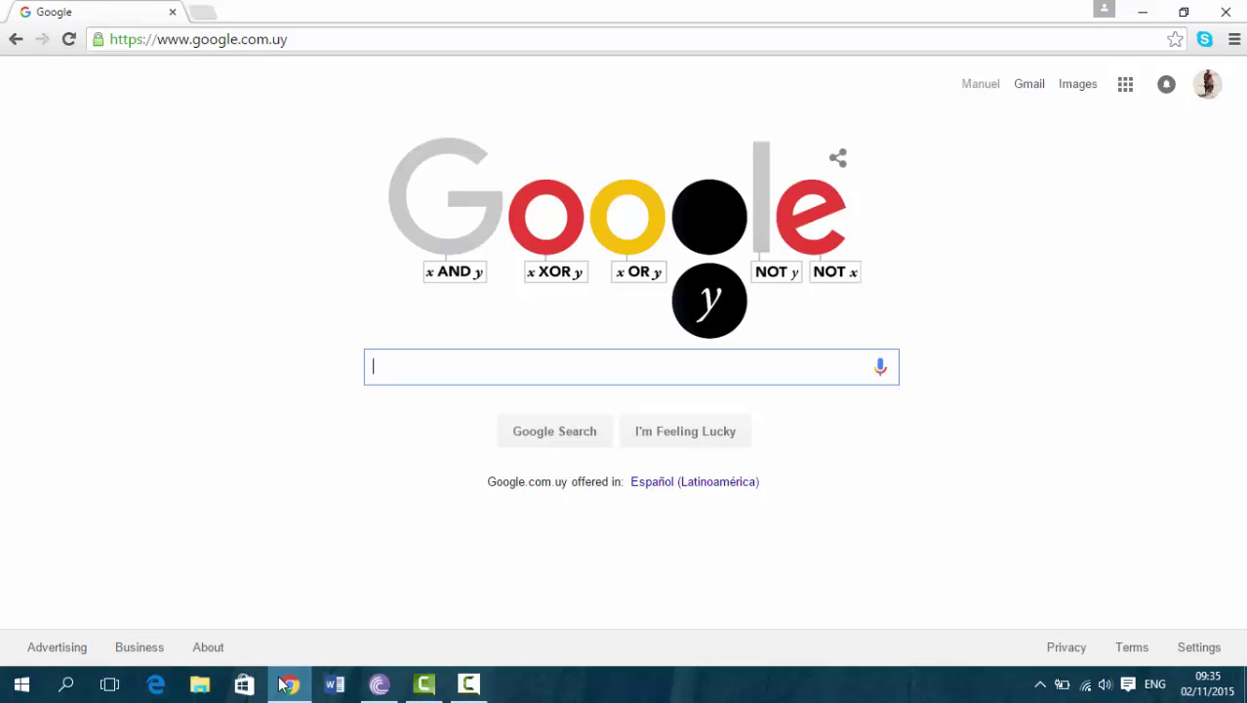
pyautogui.write('avg')
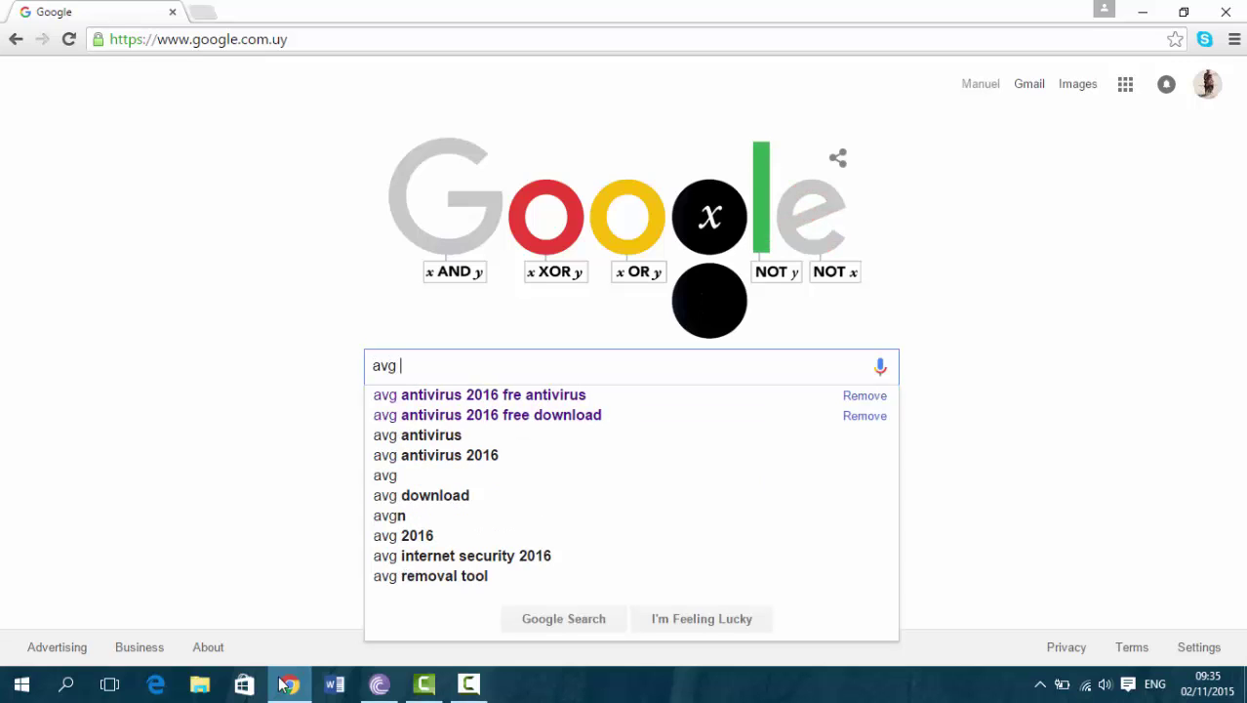
pyautogui.press('Down')
pyautogui.press('Return')
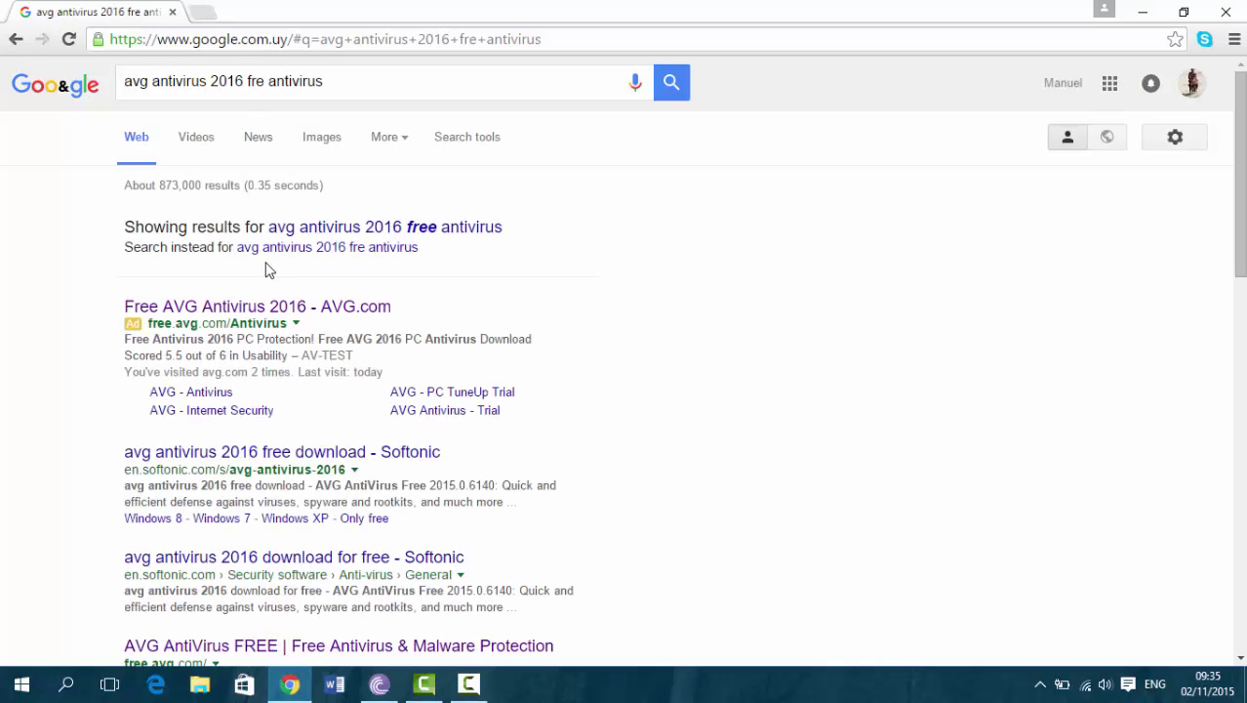
pyautogui.click(257, 311)
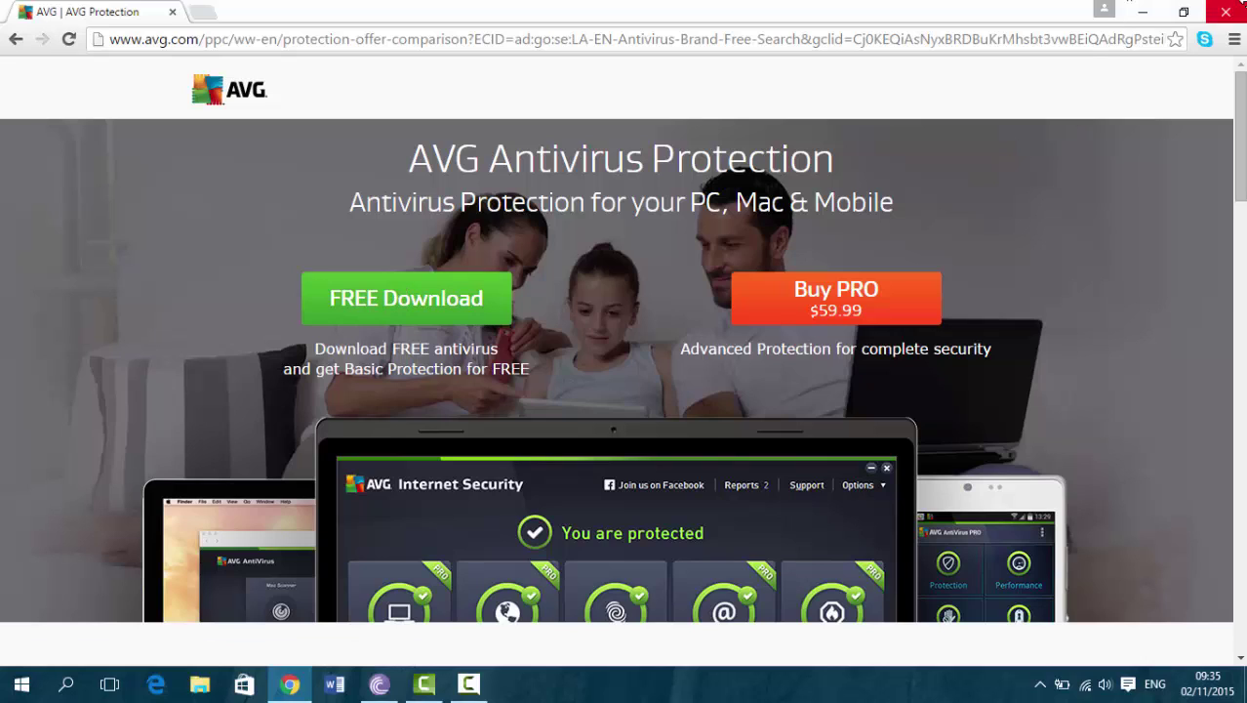
pyautogui.click(1227, 12)
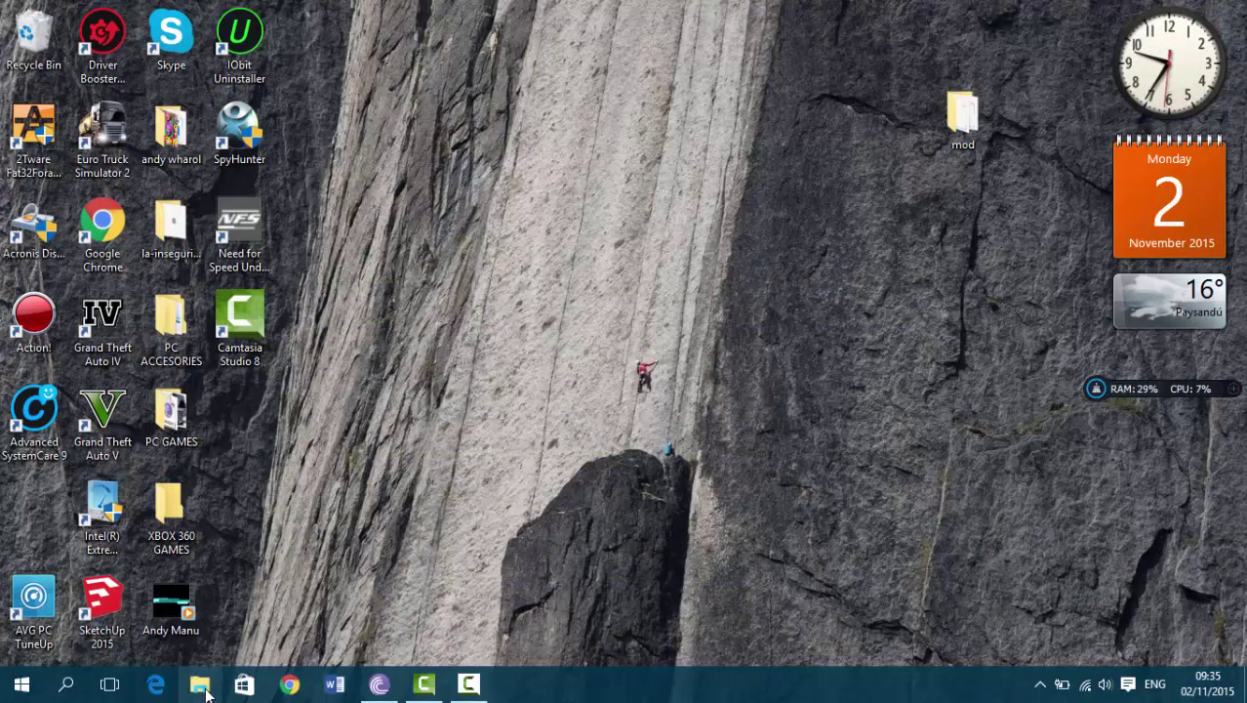
# Run the AVG_Protection_Free_1005 installer from Downloads as administrator
pyautogui.press('super+e')
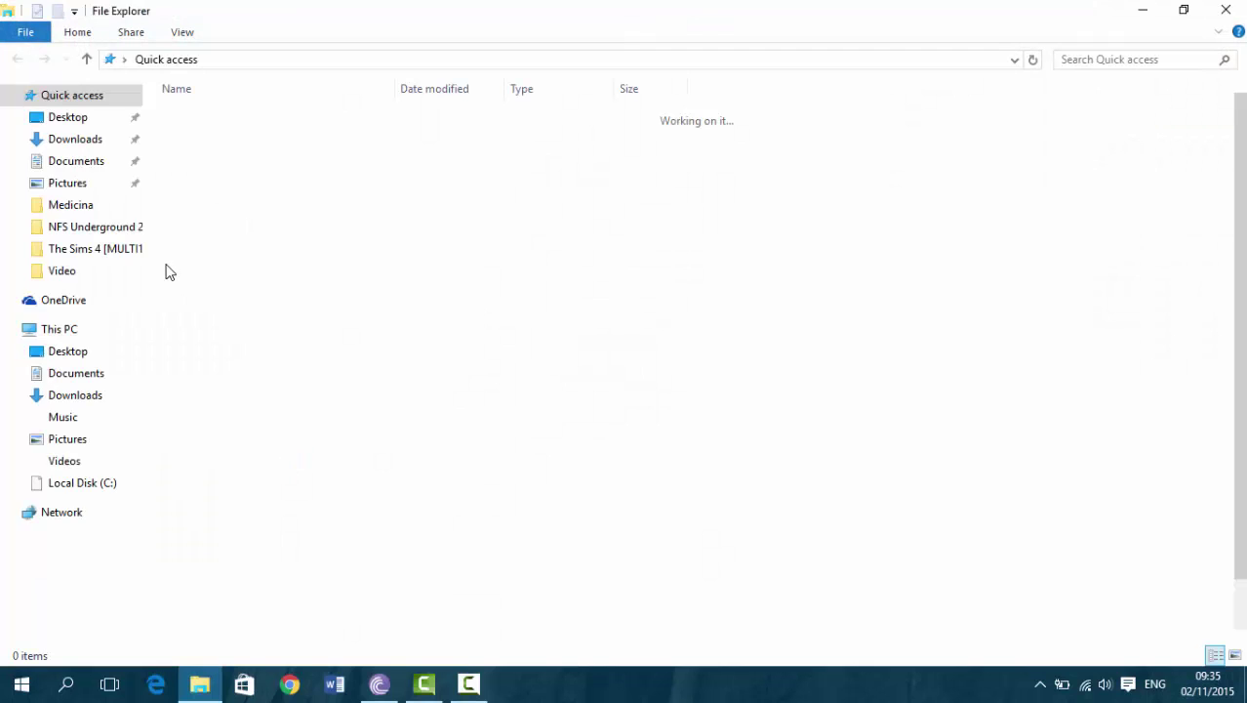
pyautogui.click(110, 141)
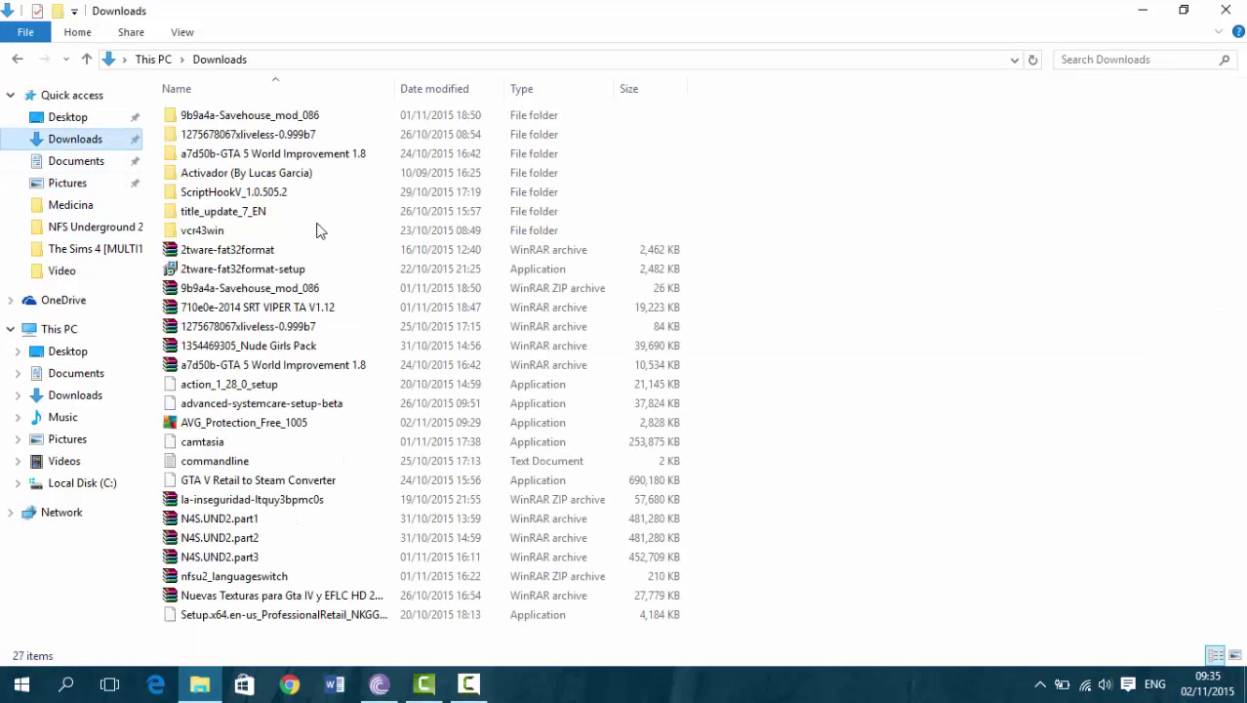
pyautogui.click(320, 430)
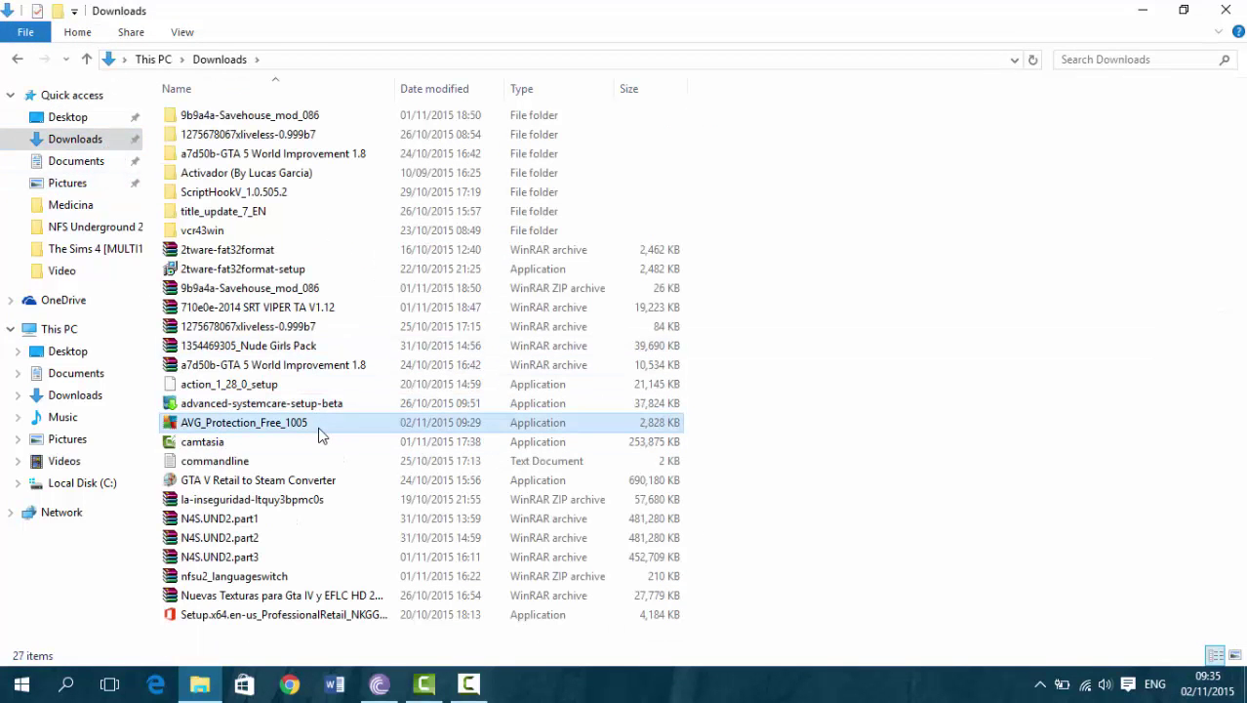
pyautogui.rightClick(321, 435)
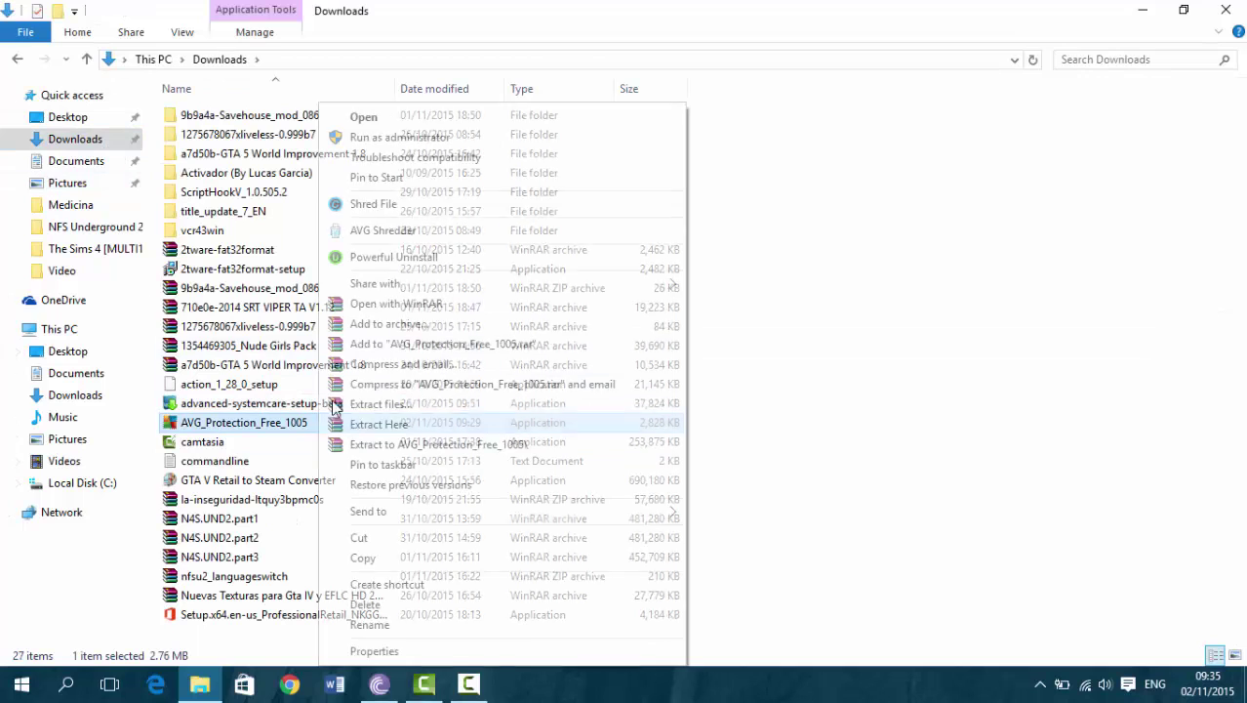
pyautogui.click(433, 137)
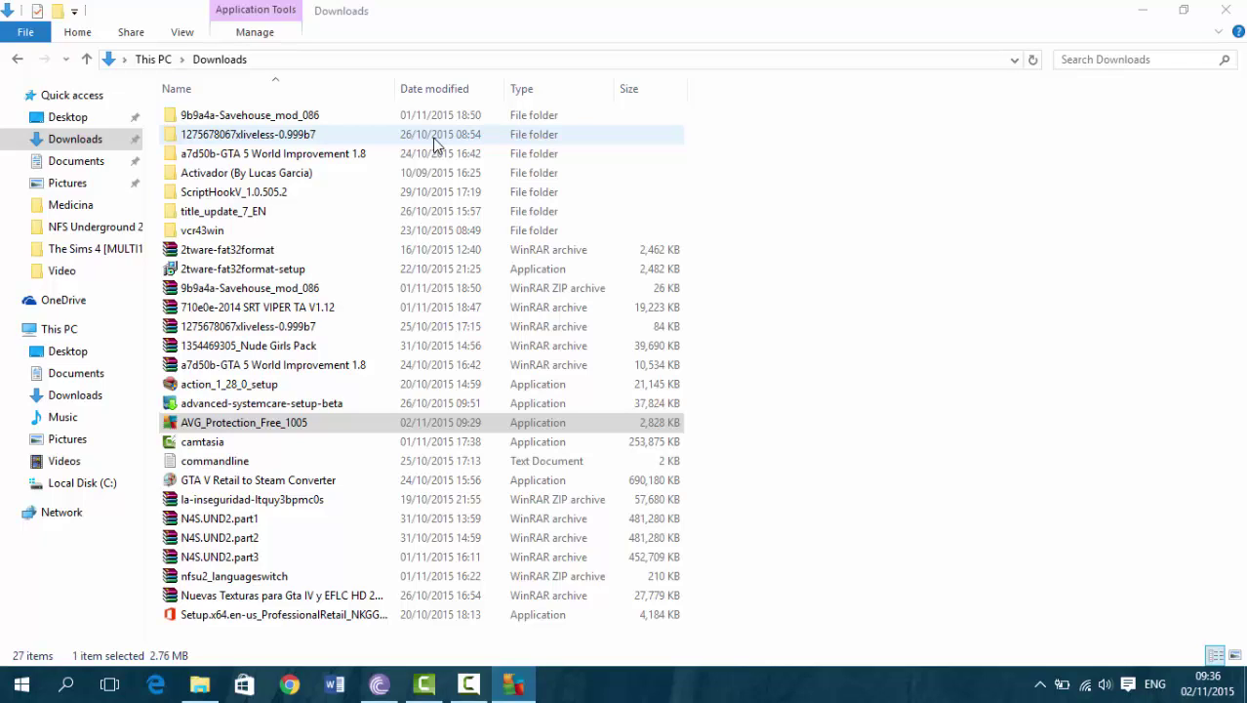
# Bring AVG Setup to the front and start Install now with the default options
pyautogui.moveTo(530, 692)
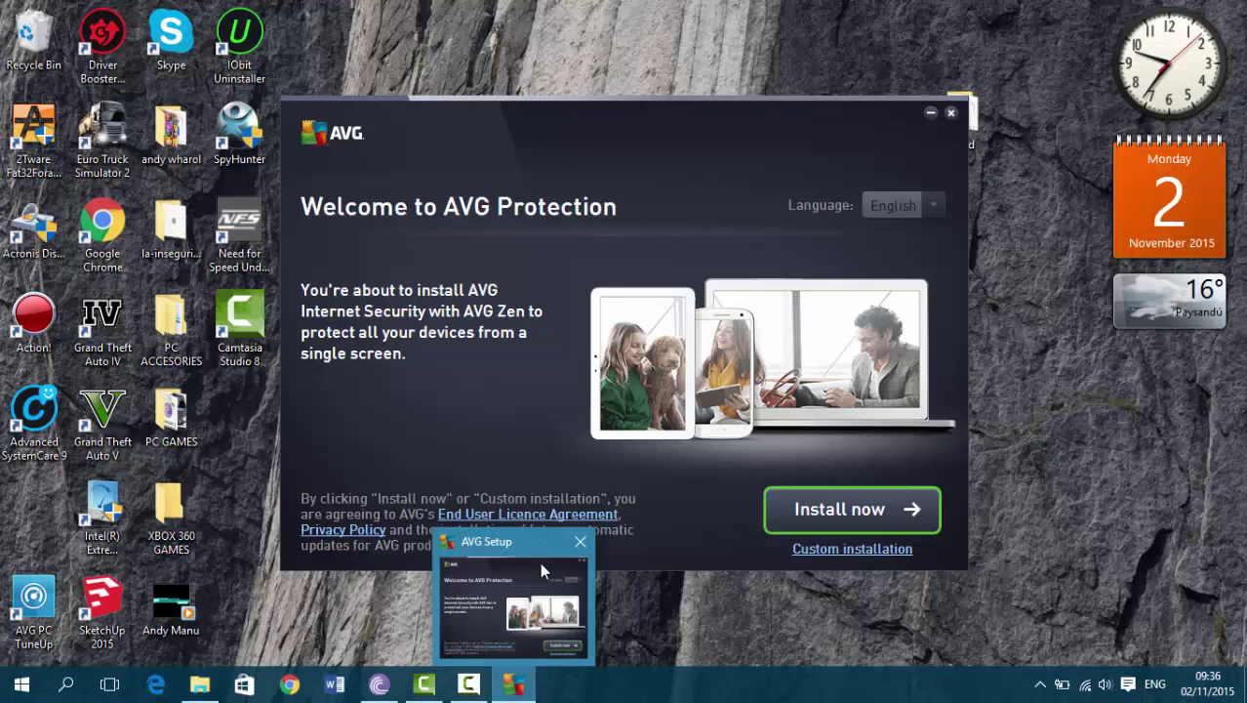
pyautogui.click(539, 562)
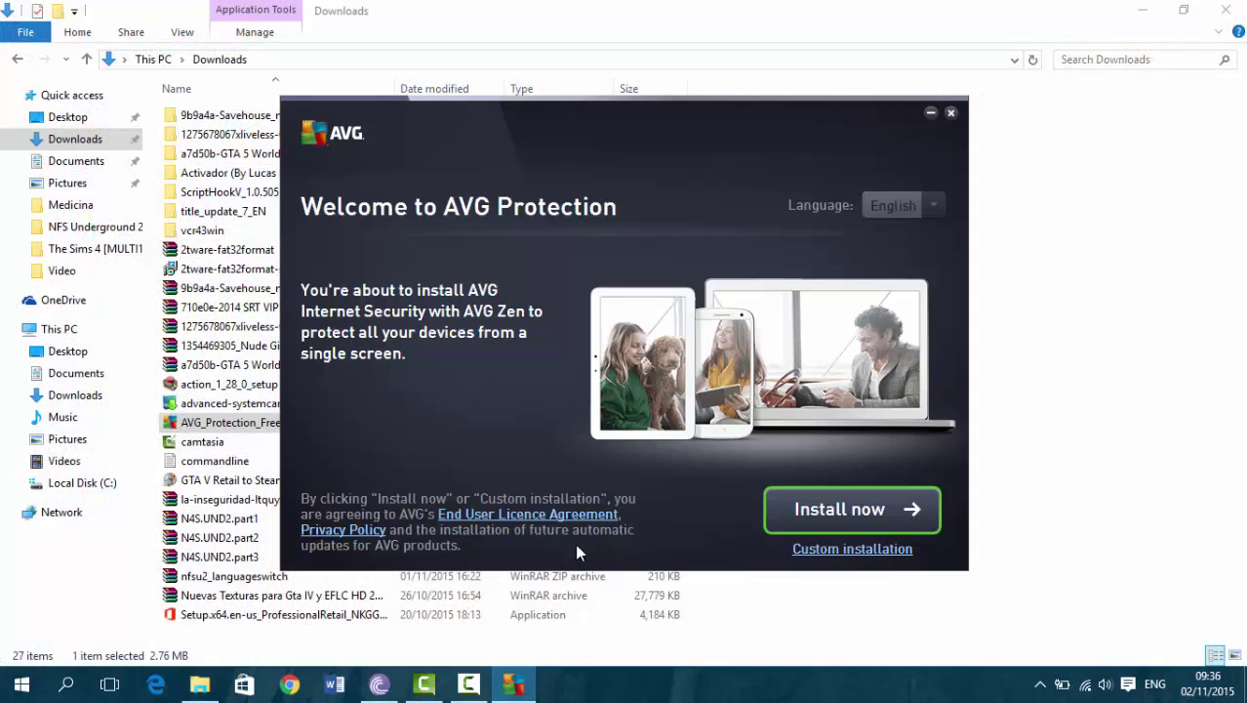
pyautogui.click(795, 513)
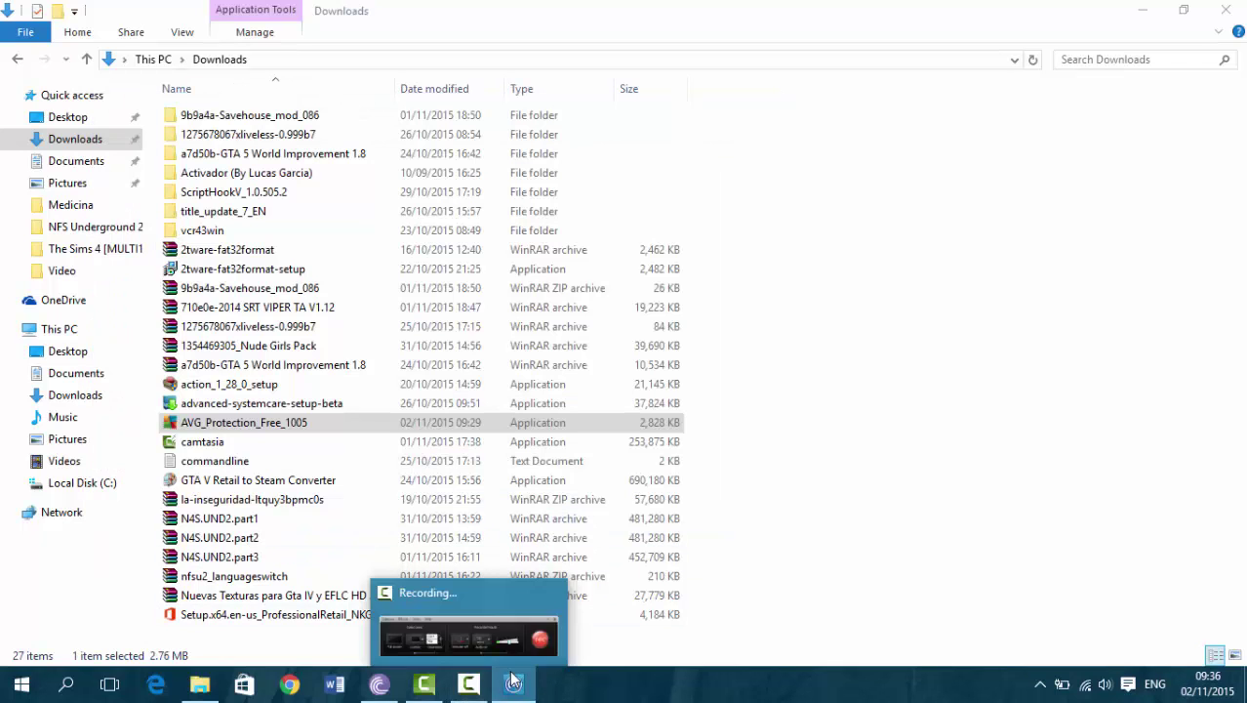
# Close the AVG Zen window, acknowledging that installation continues in the background
pyautogui.click(515, 681)
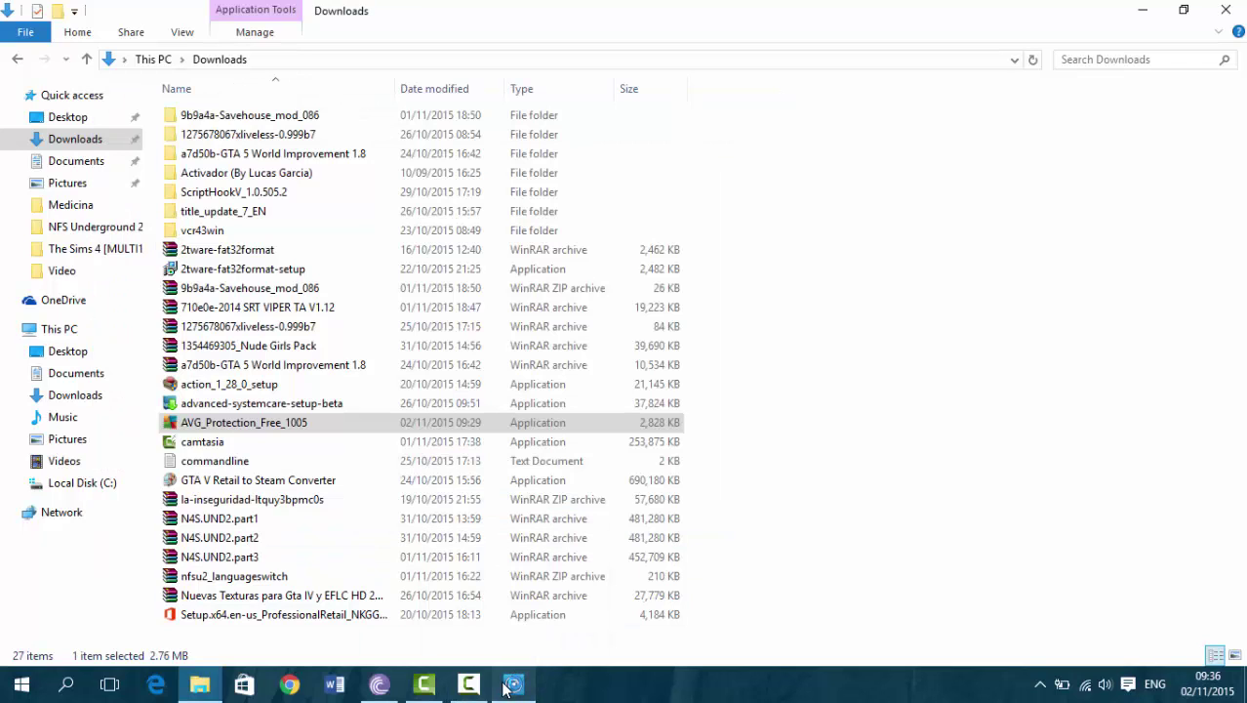
pyautogui.click(506, 687)
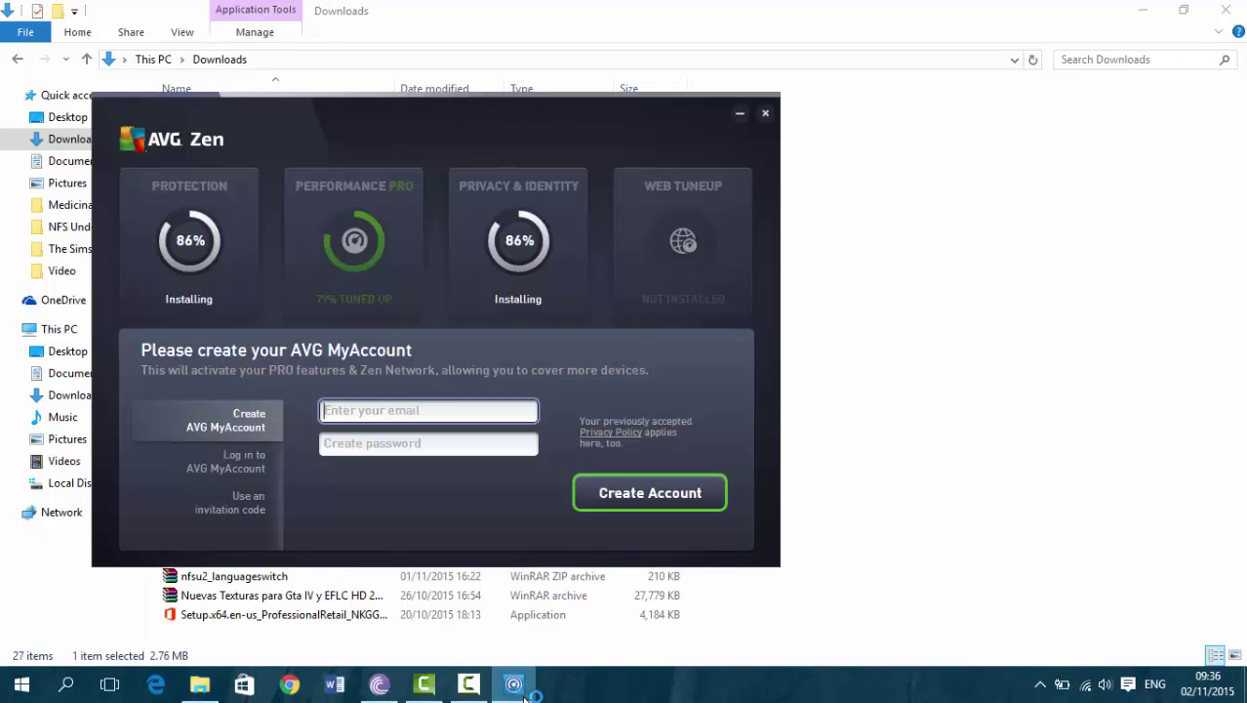
pyautogui.click(766, 113)
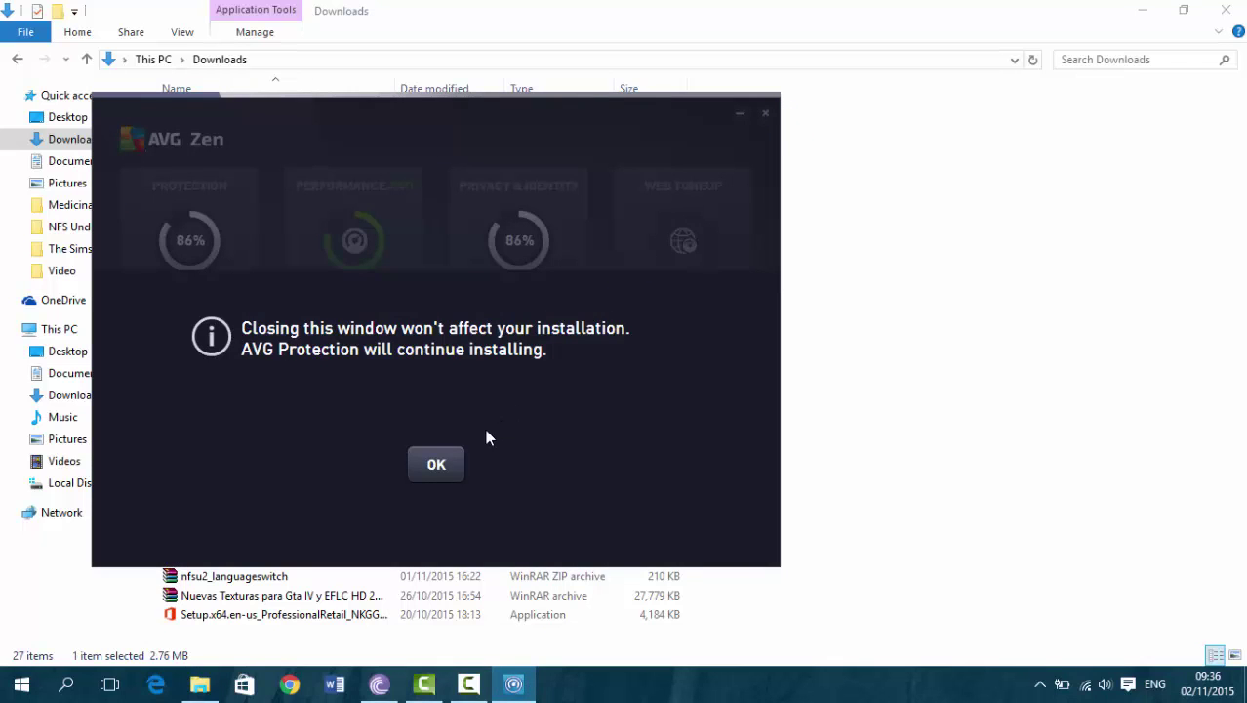
pyautogui.click(436, 464)
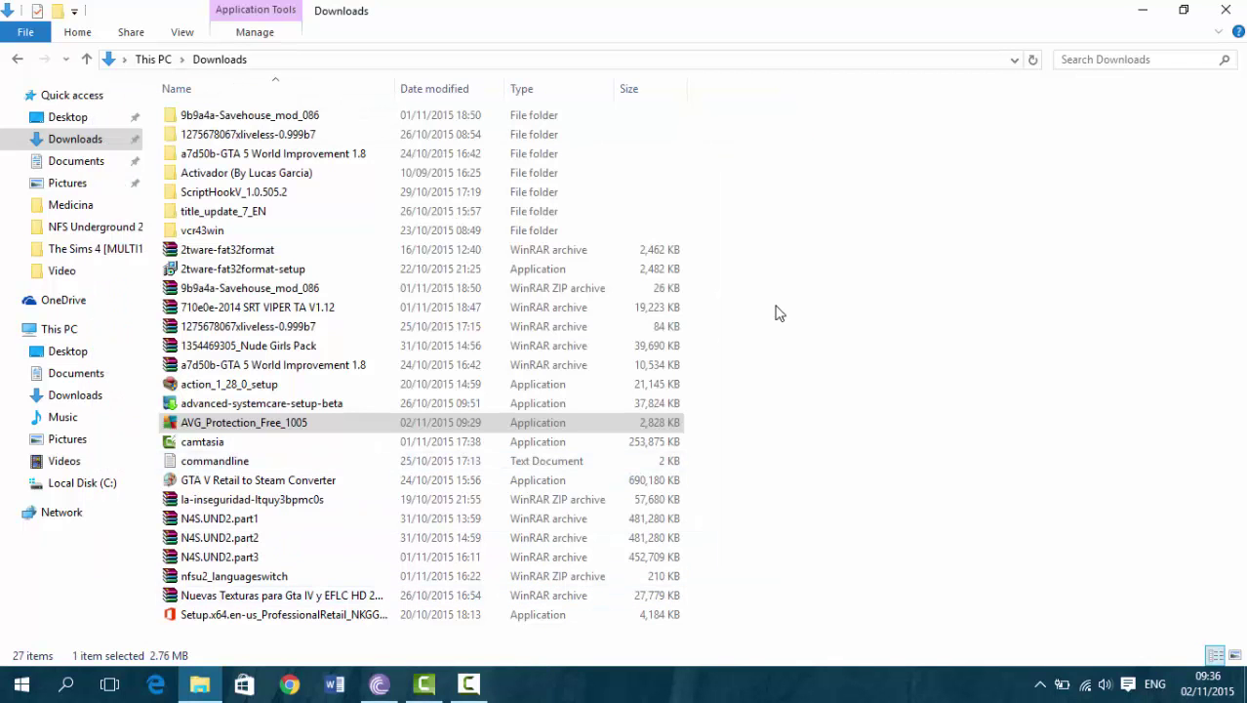
# Hide the Downloads window and relaunch AVG from the Start menu's recently added apps
pyautogui.click(1143, 10)
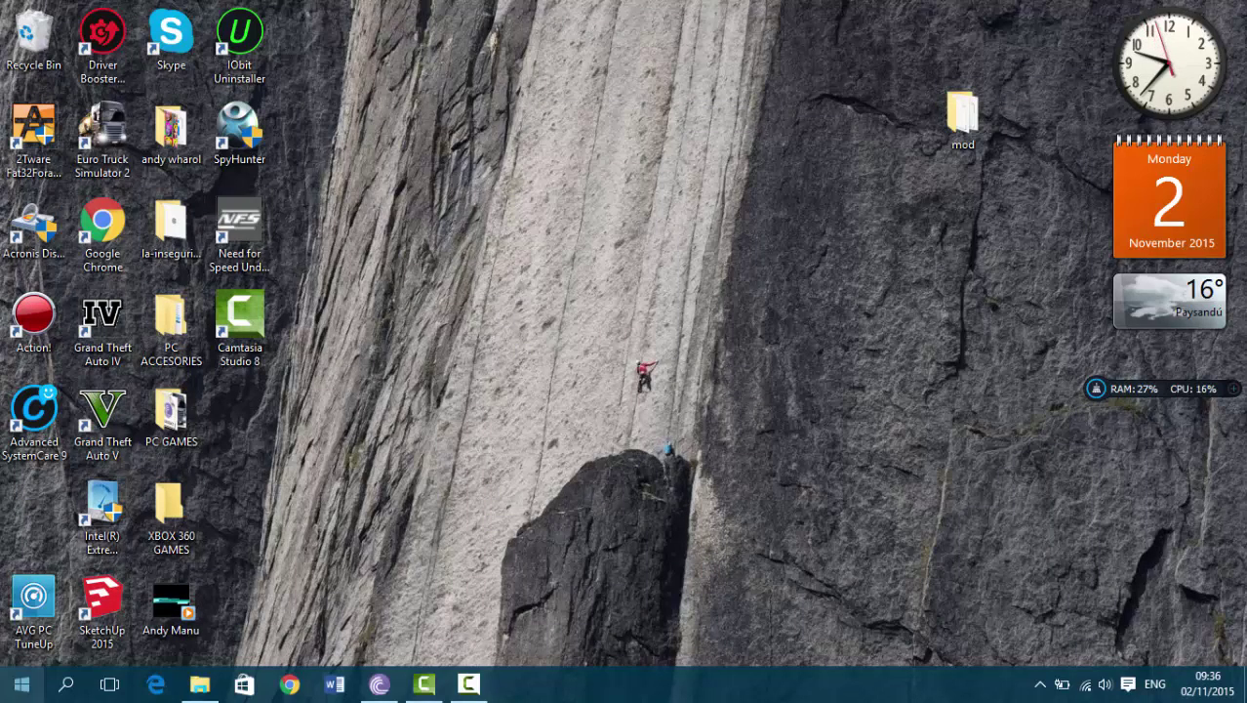
pyautogui.click(22, 684)
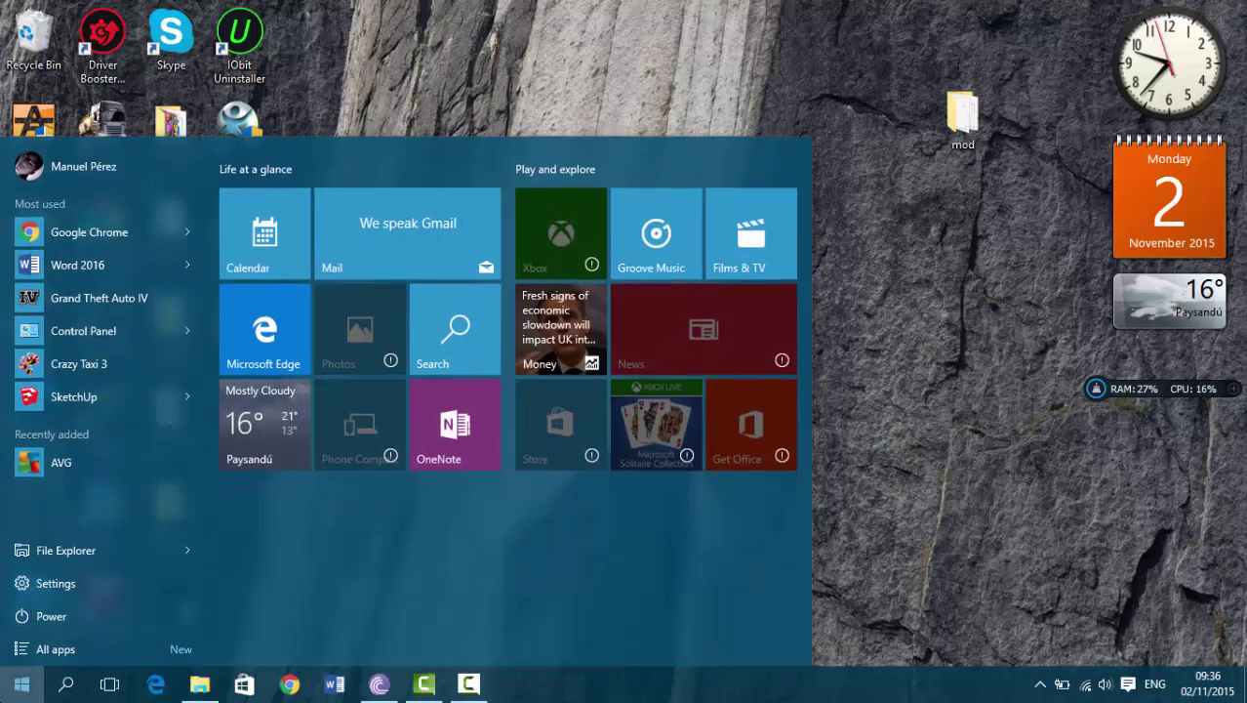
pyautogui.click(44, 450)
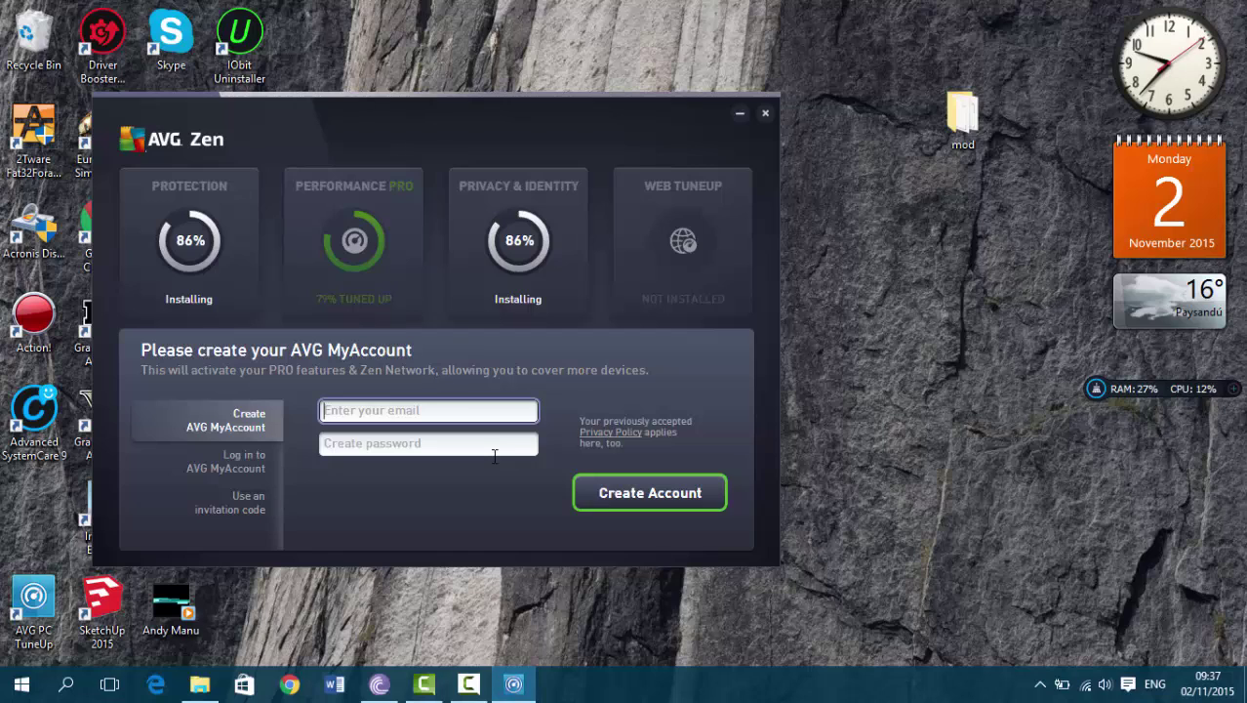
# Switch to the existing-account login and enter the MyAccount e-mail address, correcting the typo
pyautogui.write('ma')
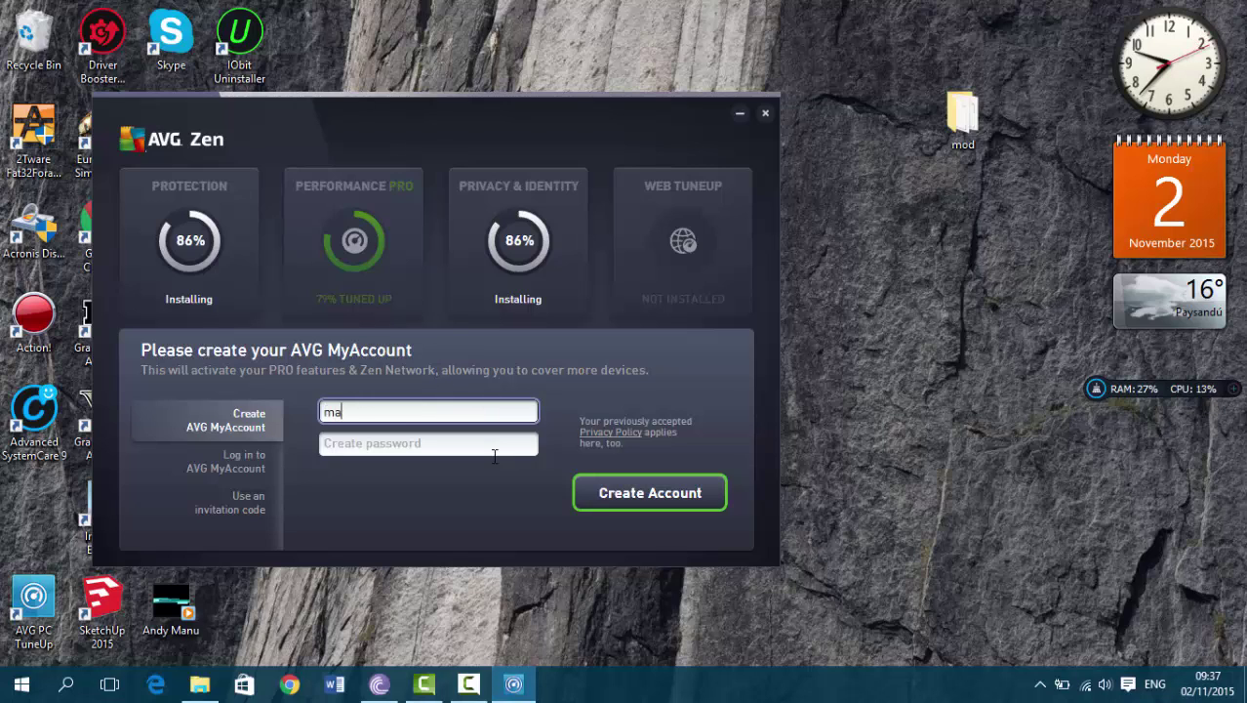
pyautogui.write('nup')
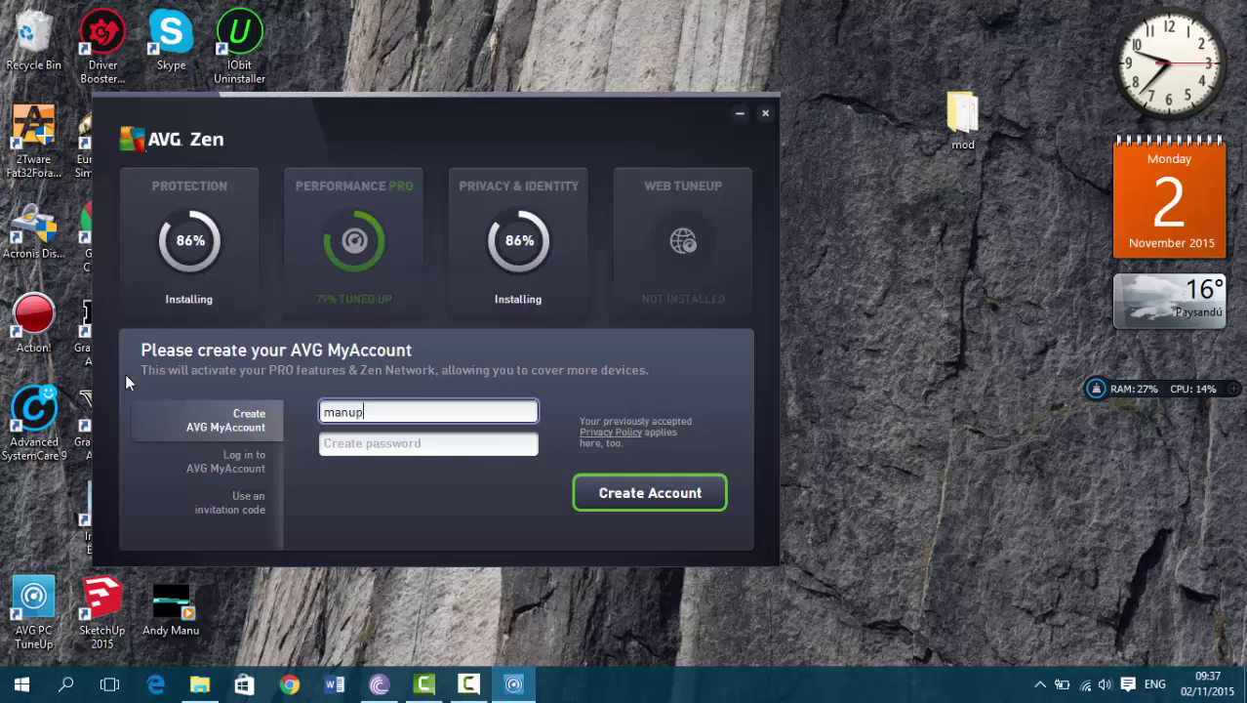
pyautogui.click(251, 466)
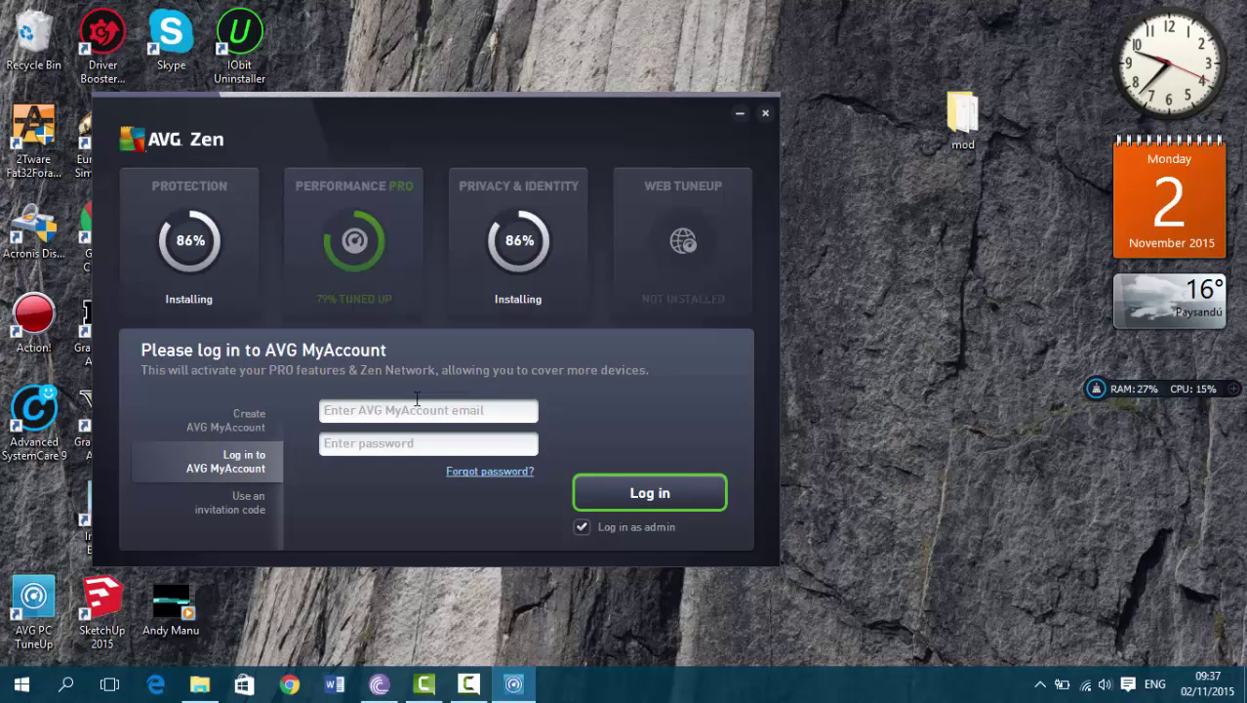
pyautogui.click(422, 411)
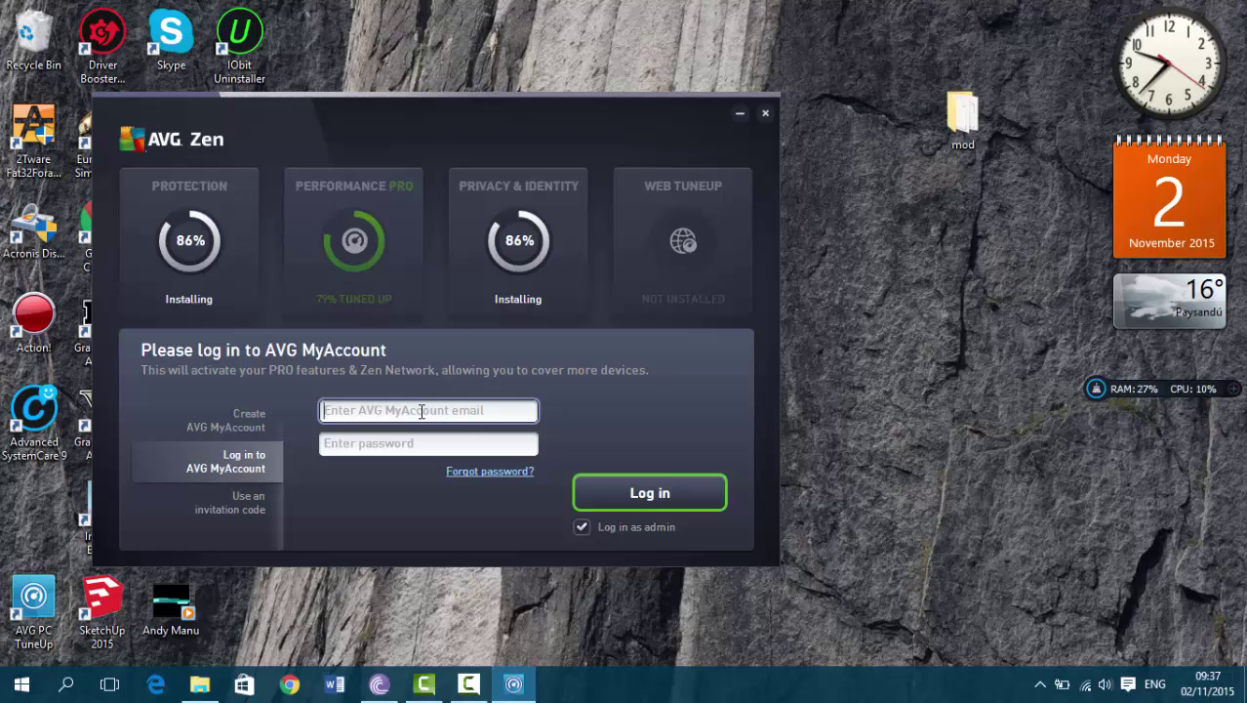
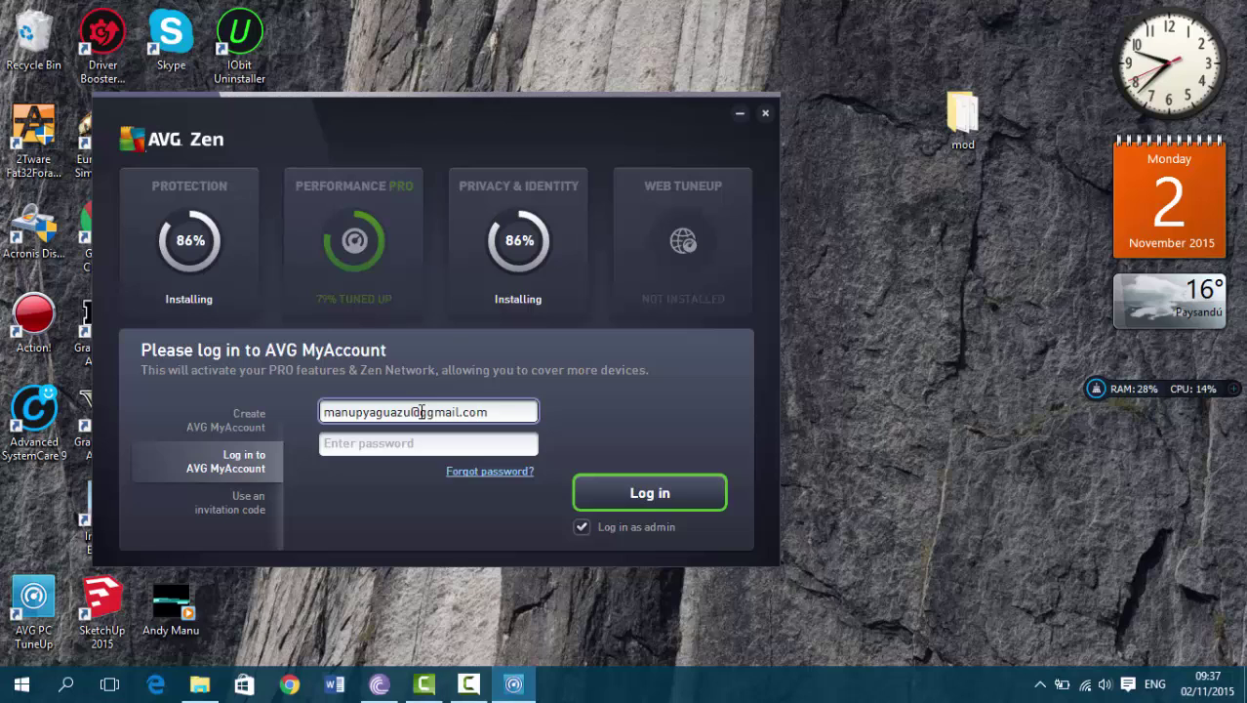
# Enter the account password, submit the login, then minimize AVG Zen
pyautogui.click(469, 446)
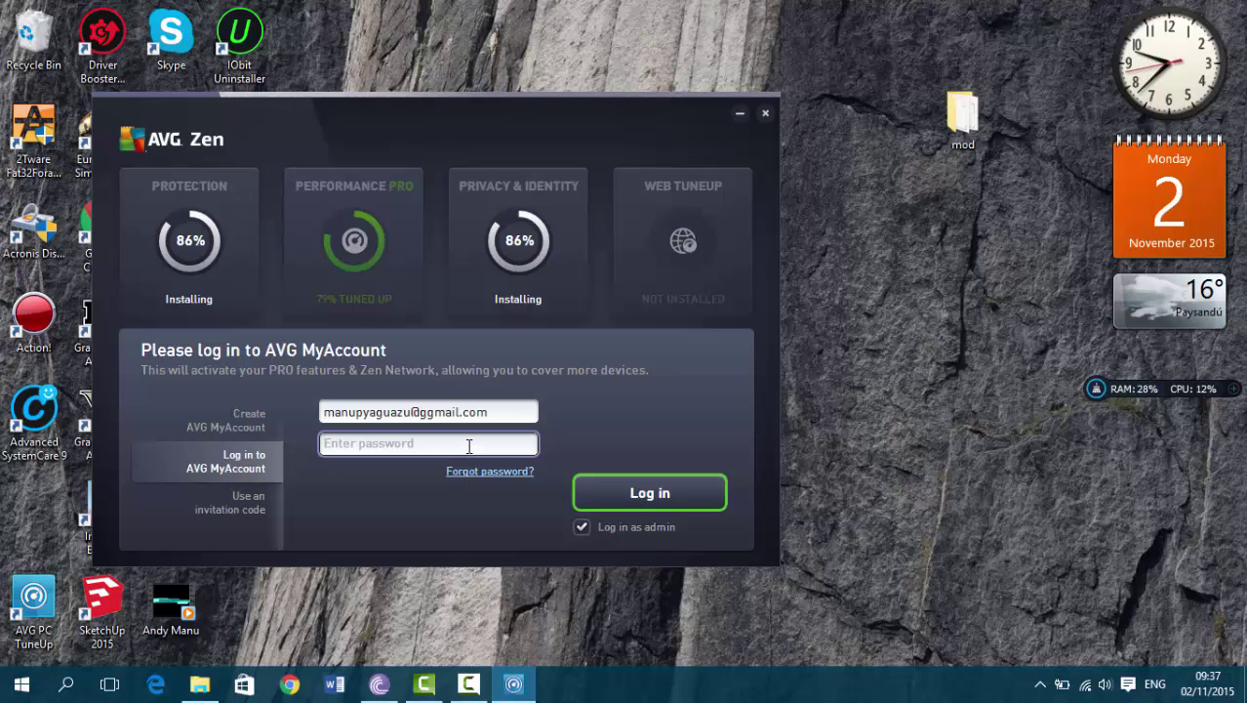
pyautogui.write('••••')
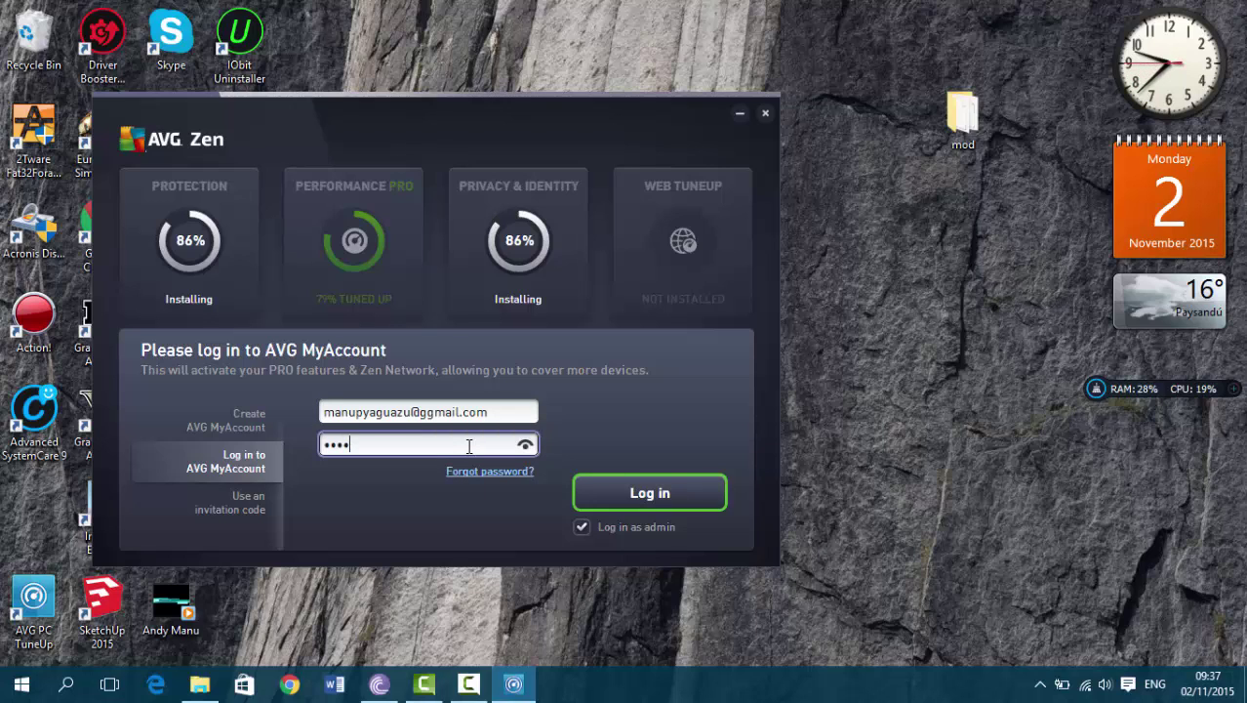
pyautogui.write('••••••')
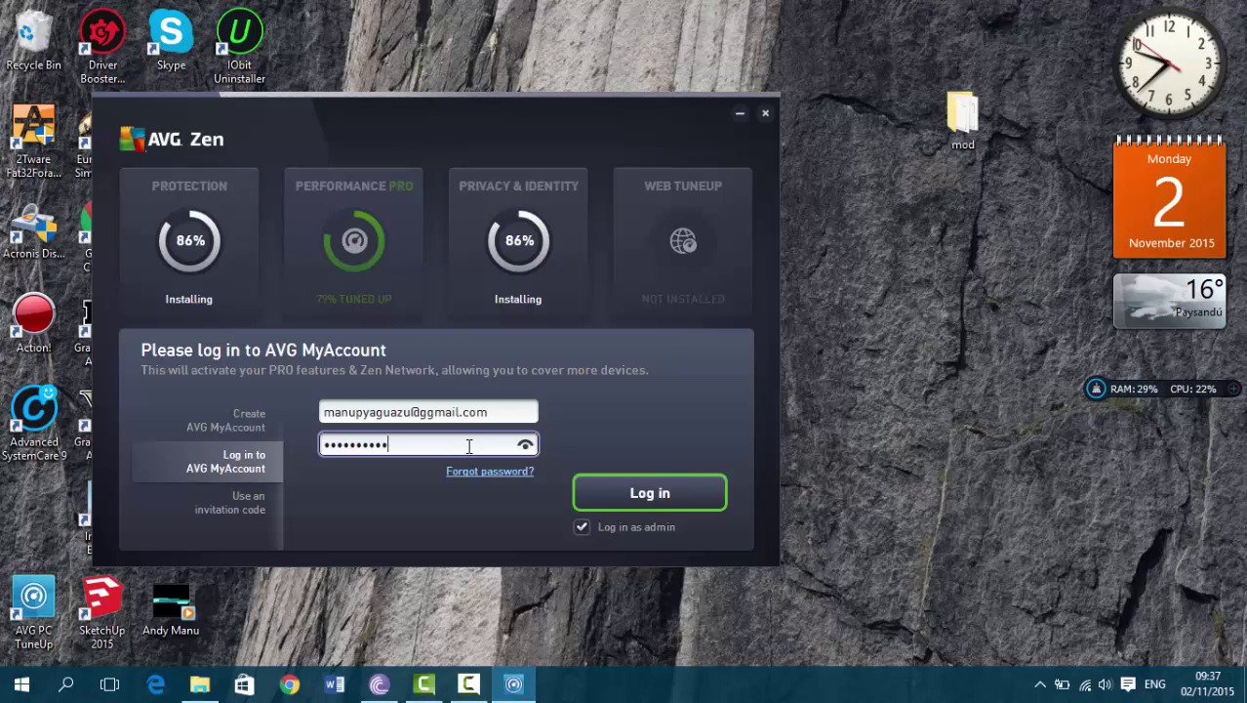
pyautogui.write('•')
pyautogui.press('Return')
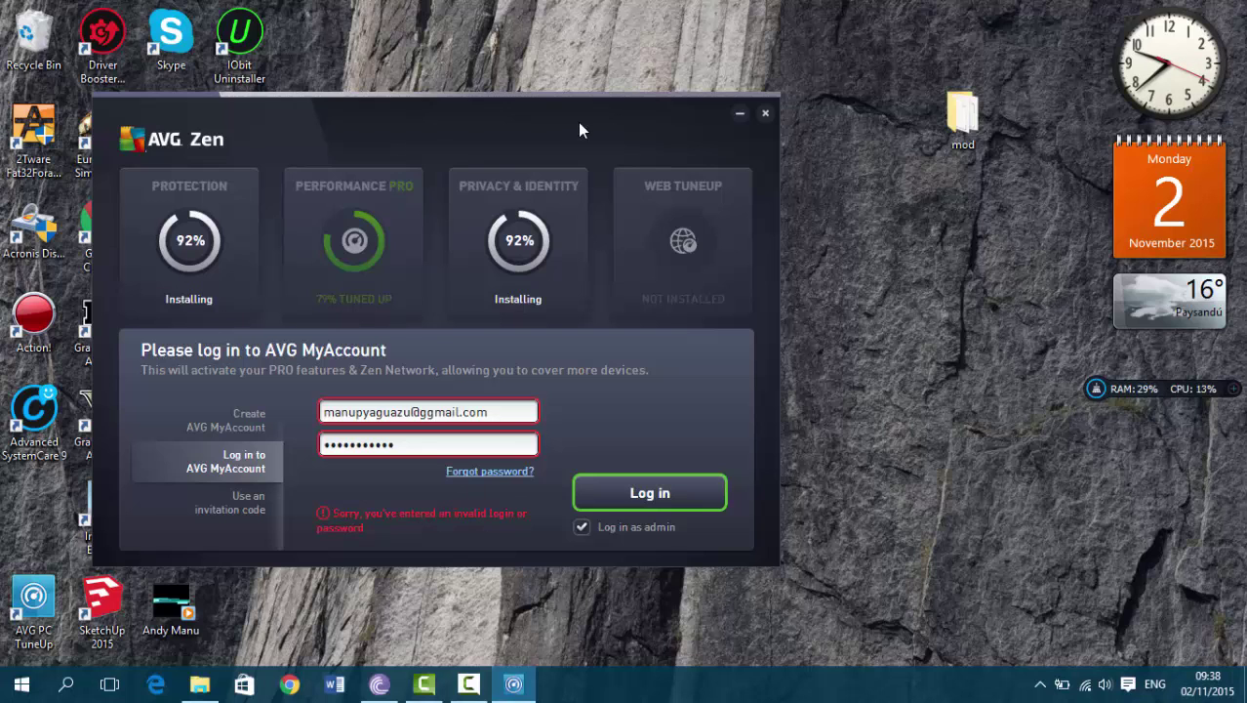
pyautogui.click(738, 114)
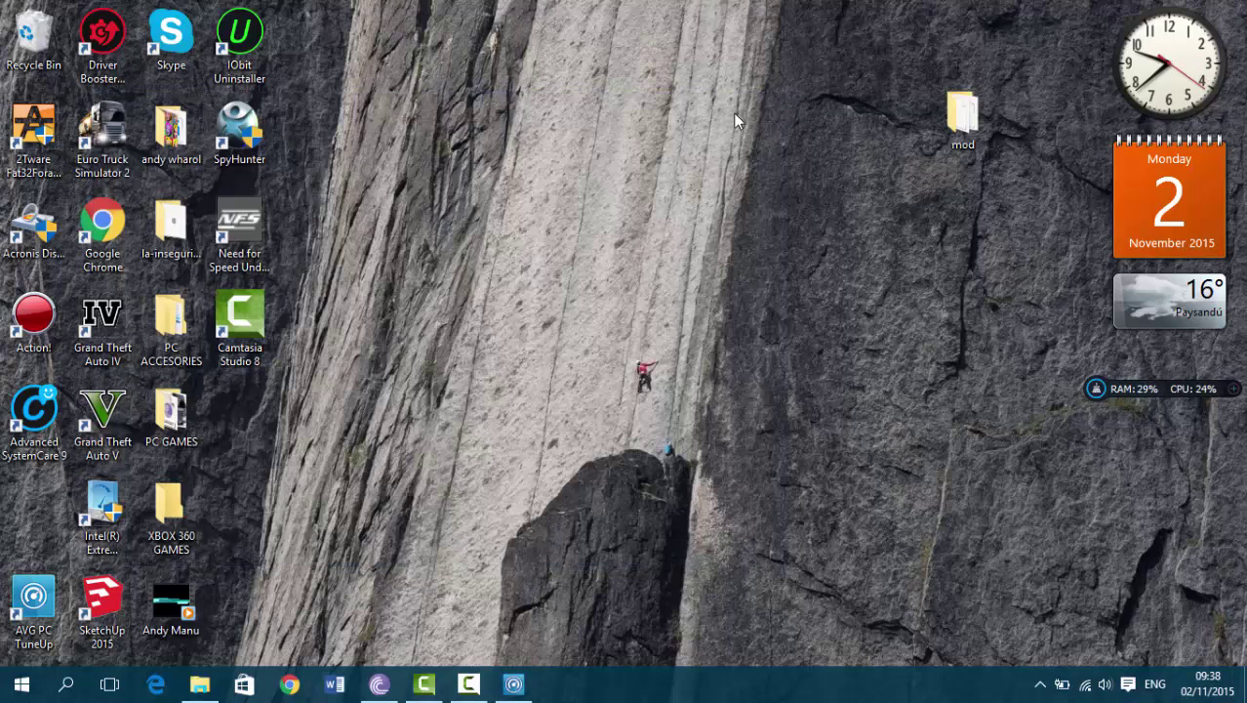
# Show This PC in File Explorer, dismiss both new startup item notices, and minimize AVG Zen
pyautogui.click(216, 689)
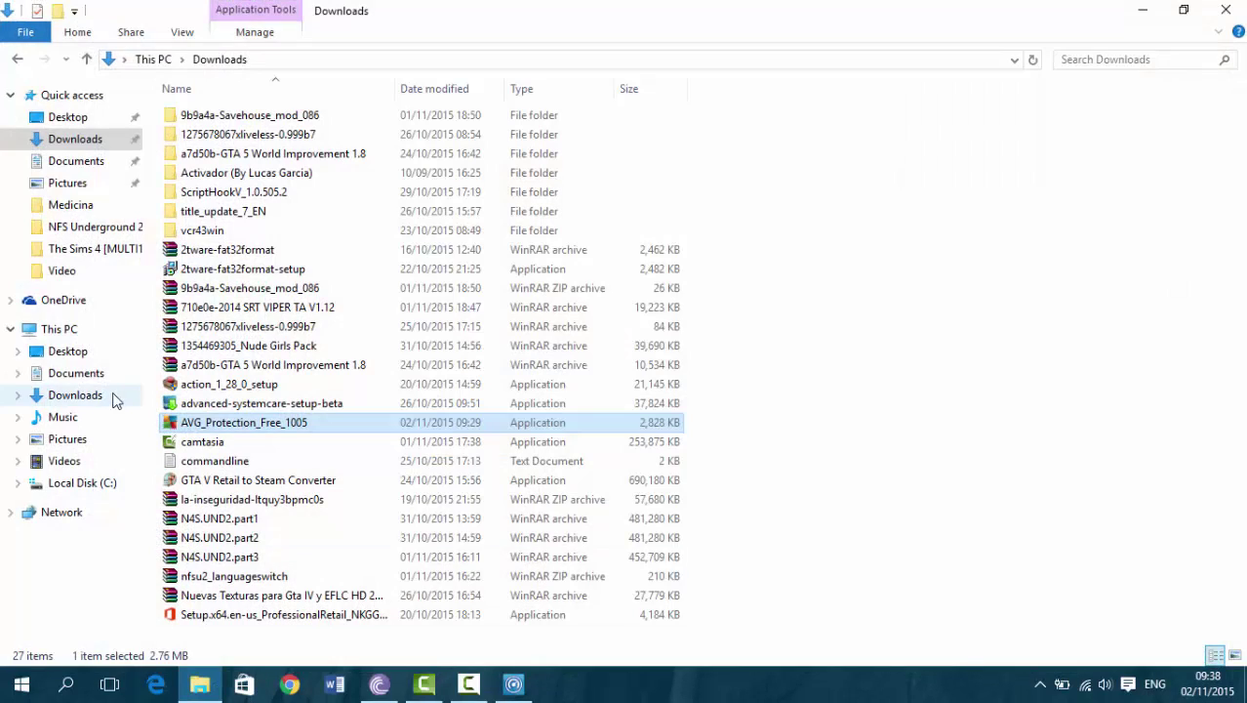
pyautogui.click(93, 333)
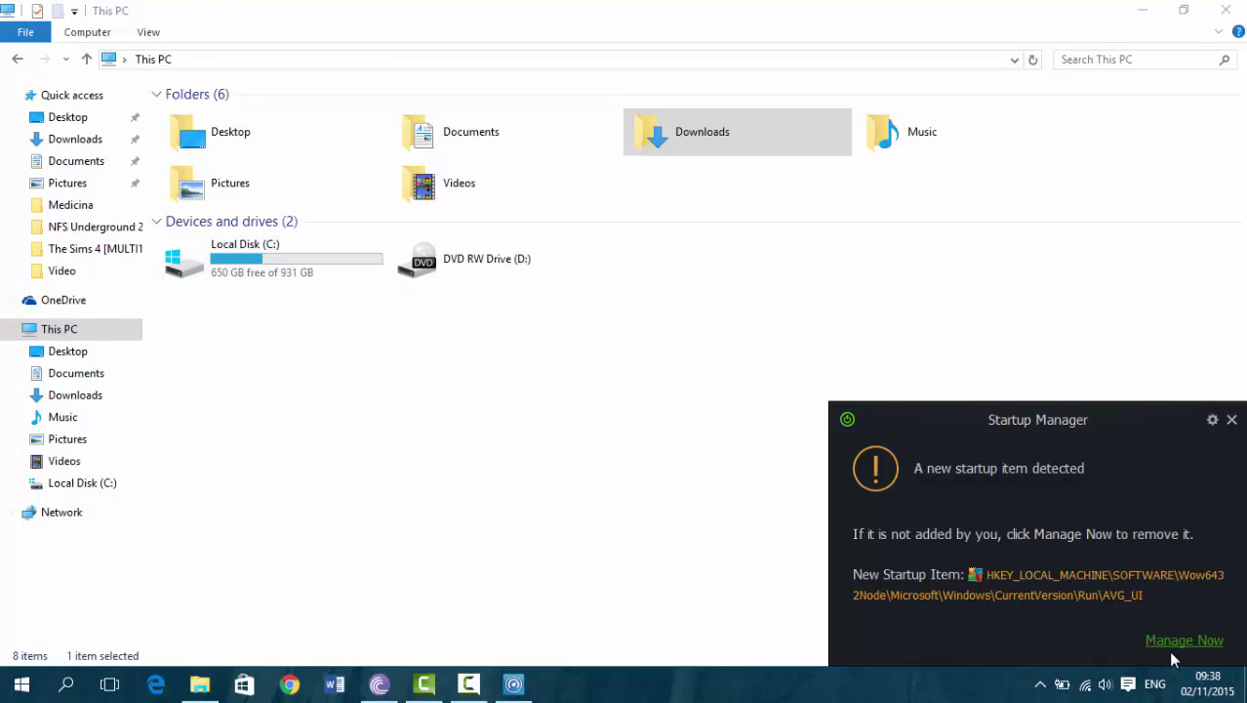
pyautogui.click(1231, 420)
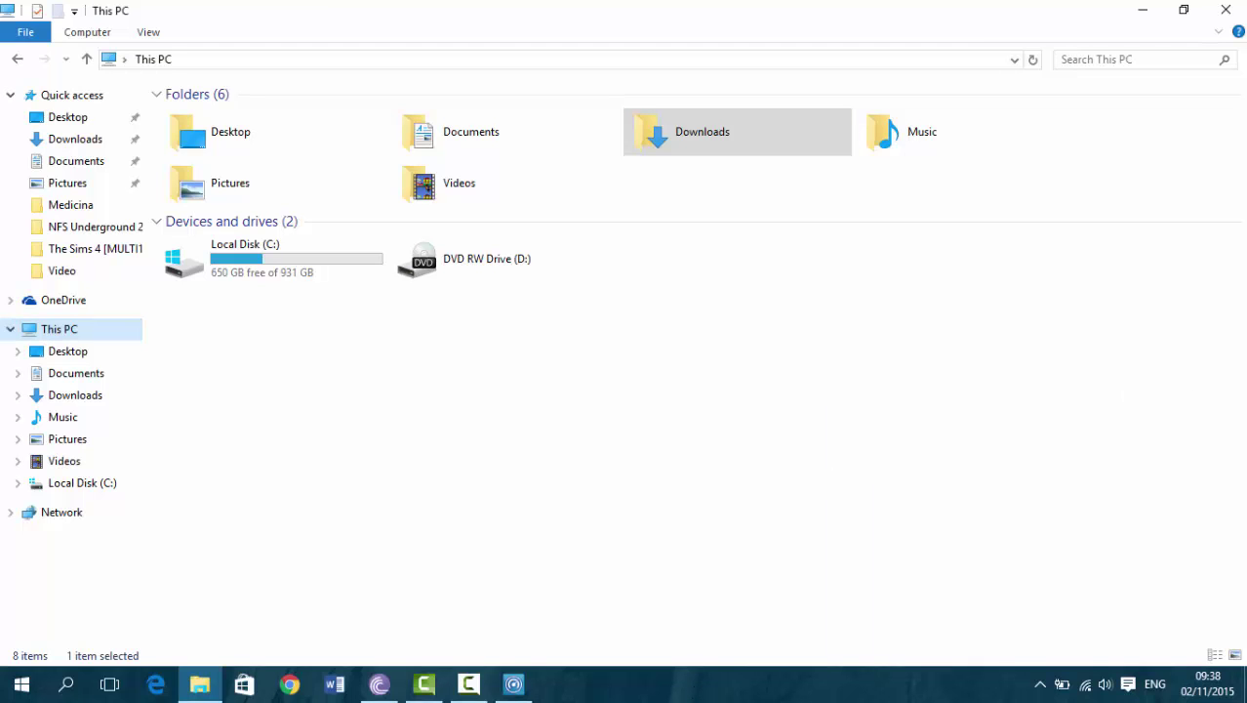
pyautogui.click(525, 688)
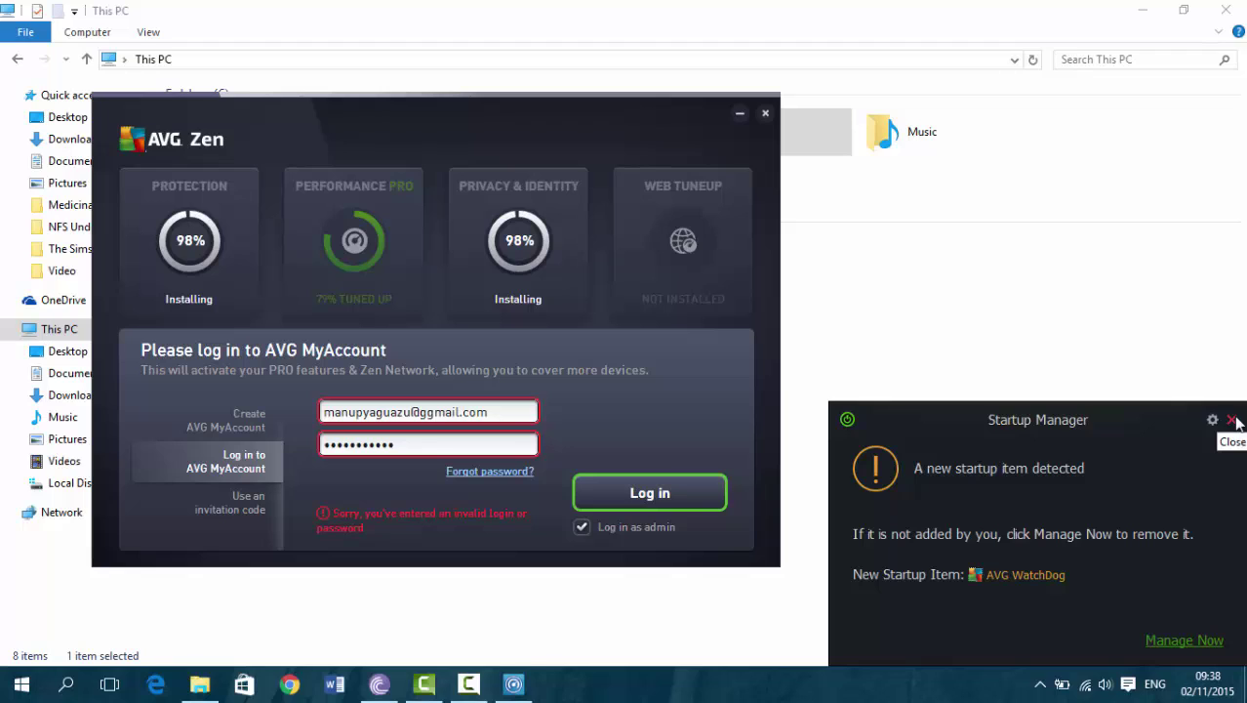
pyautogui.click(1232, 419)
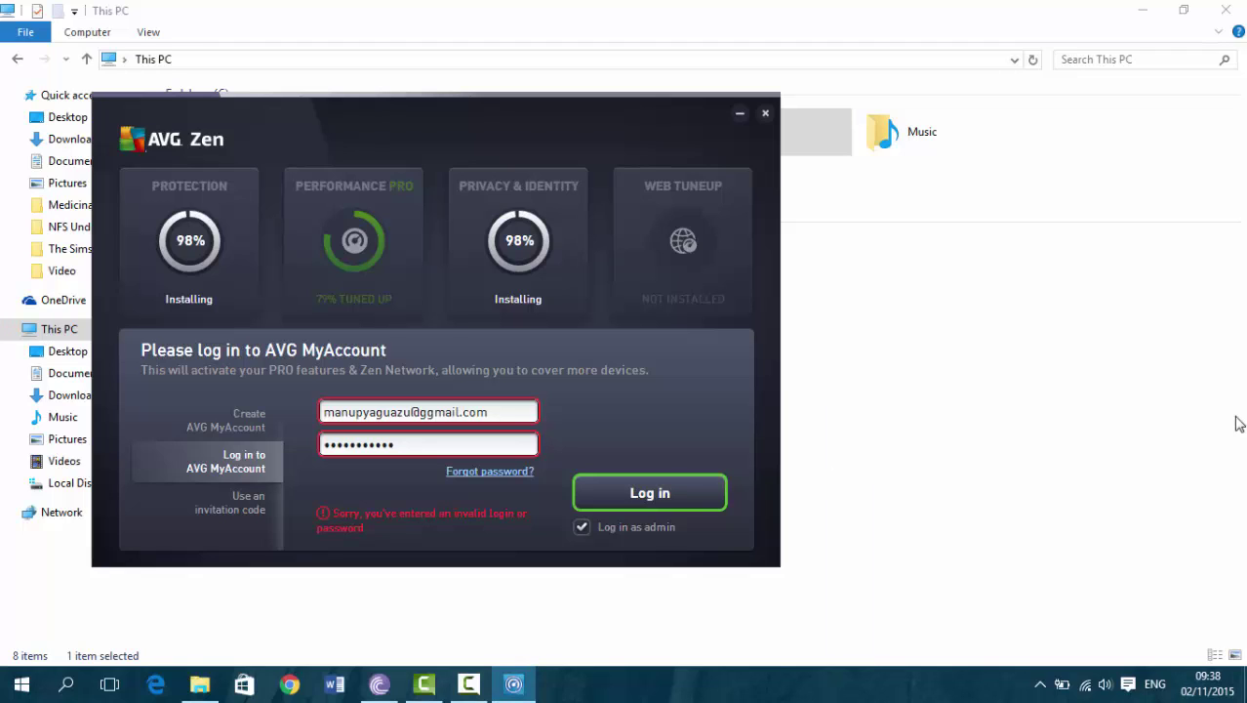
pyautogui.click(739, 115)
pyautogui.rightClick(702, 381)
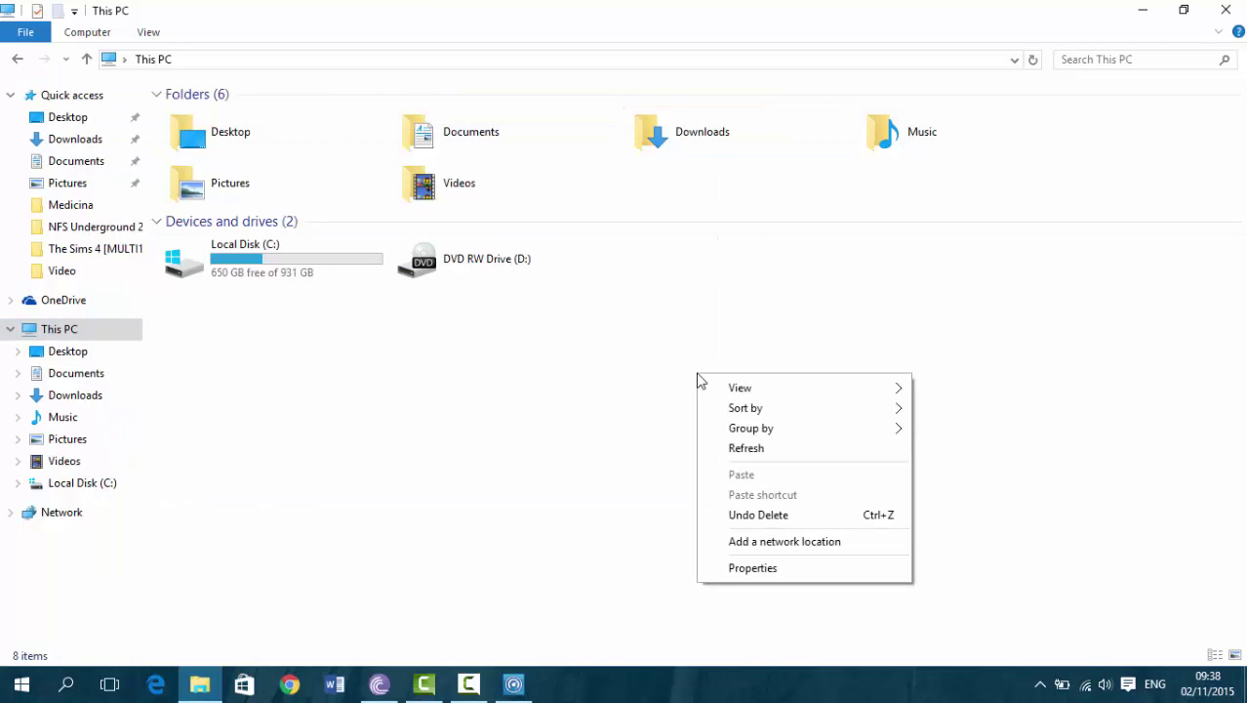
# Open the computer's System properties and close the AVG thank-you page in Chrome
pyautogui.click(816, 569)
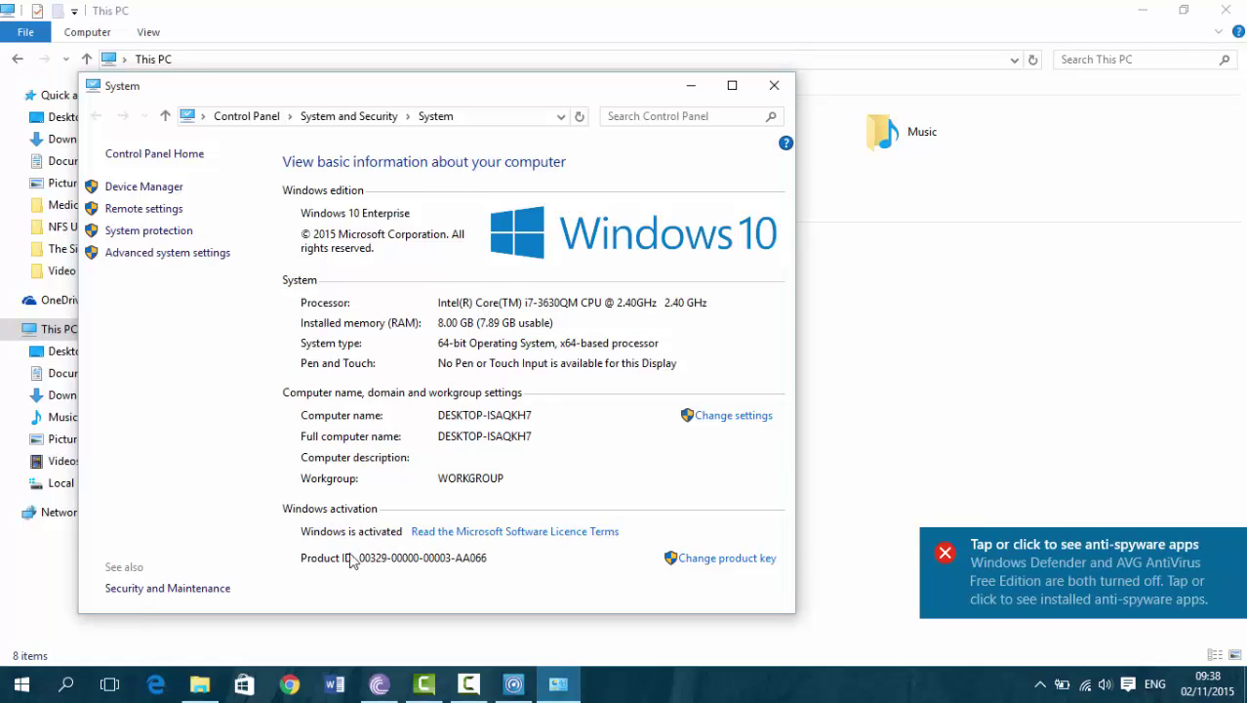
pyautogui.moveTo(470, 683)
pyautogui.moveTo(496, 639)
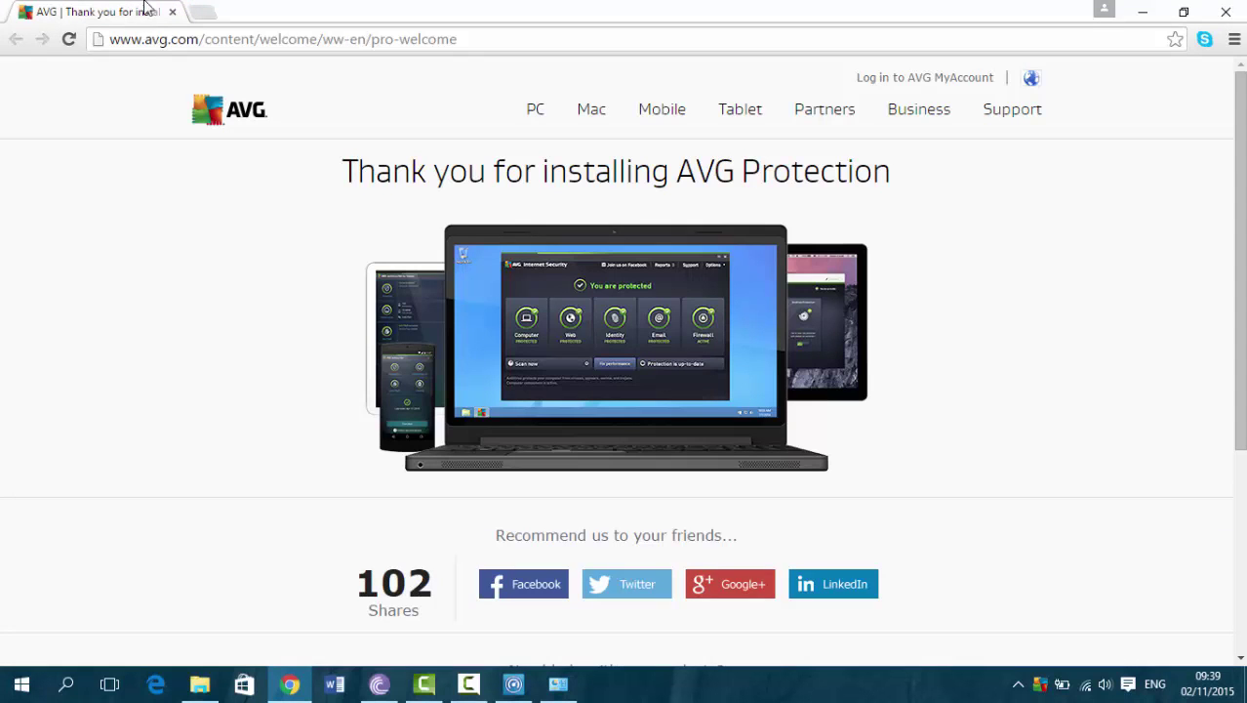
pyautogui.click(173, 12)
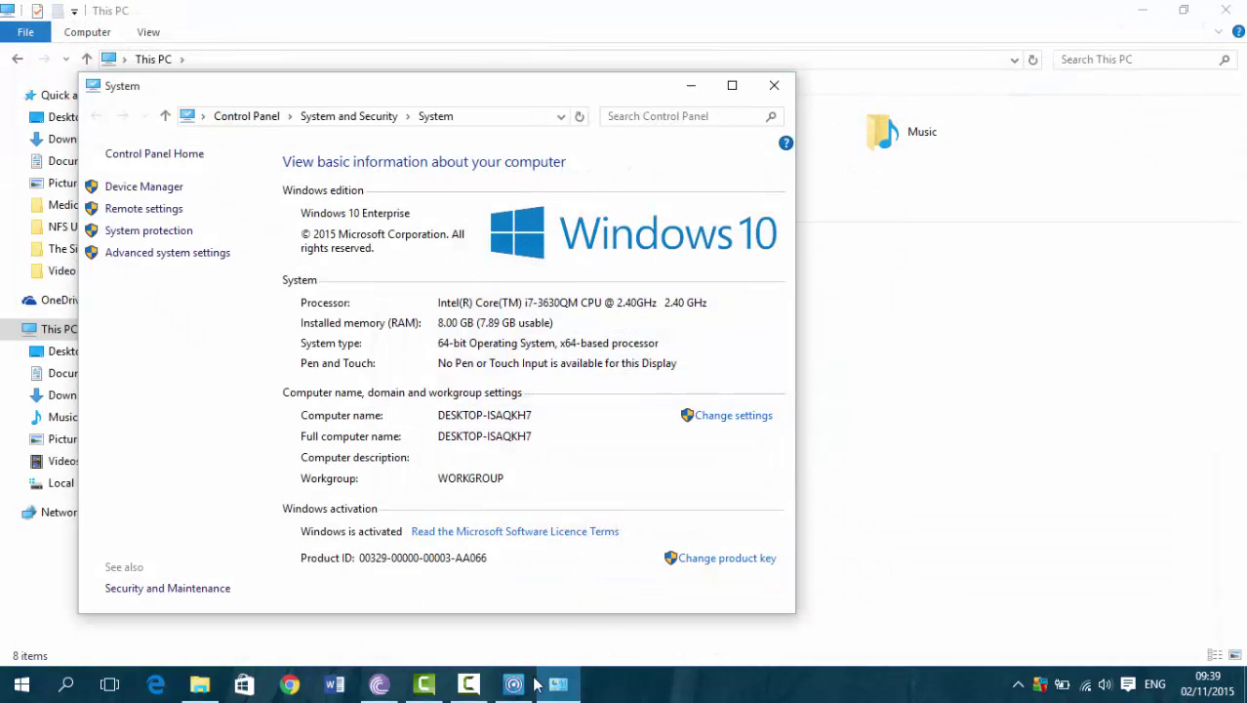
# Close the AVG Zen login window and bring up the AVG tray icon's quick actions
pyautogui.click(517, 685)
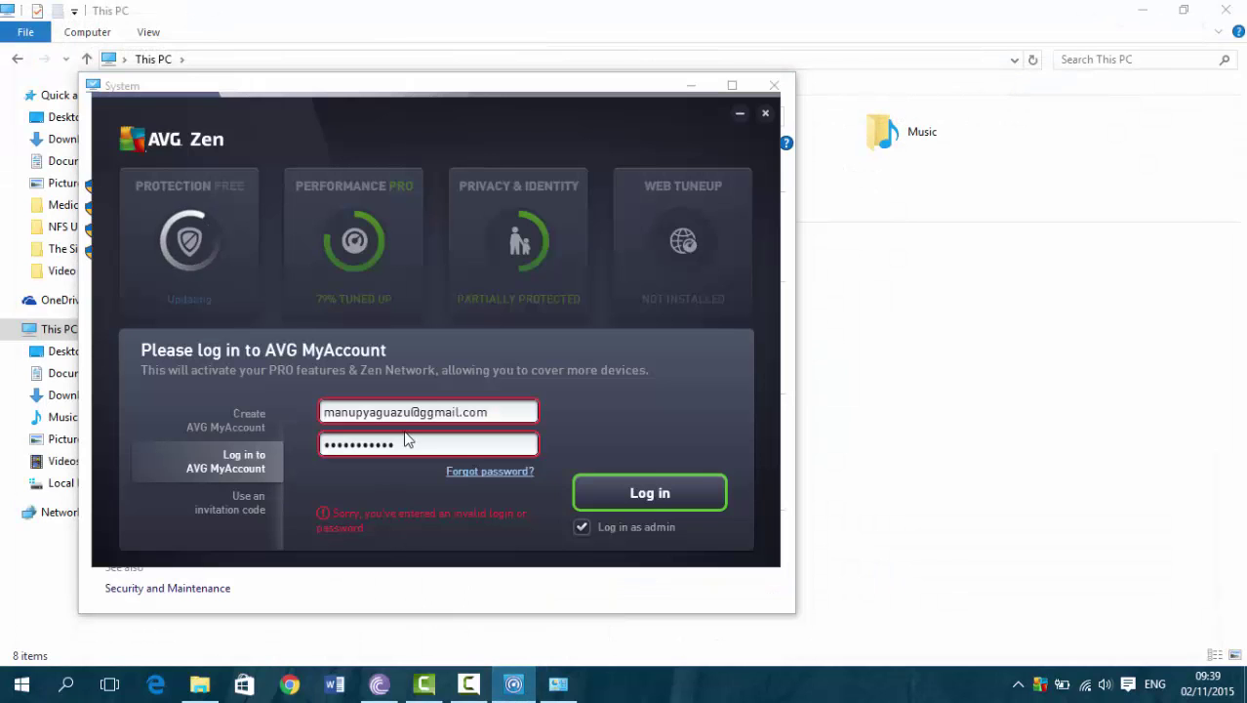
pyautogui.click(765, 114)
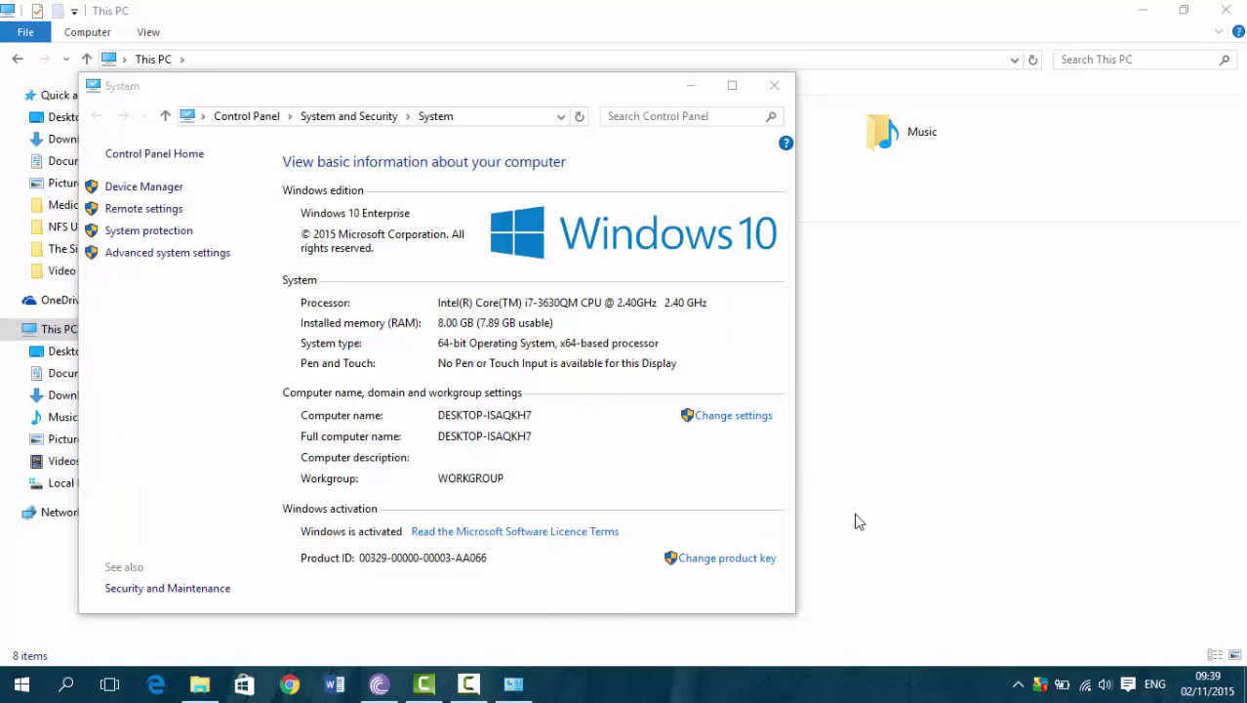
pyautogui.rightClick(1040, 684)
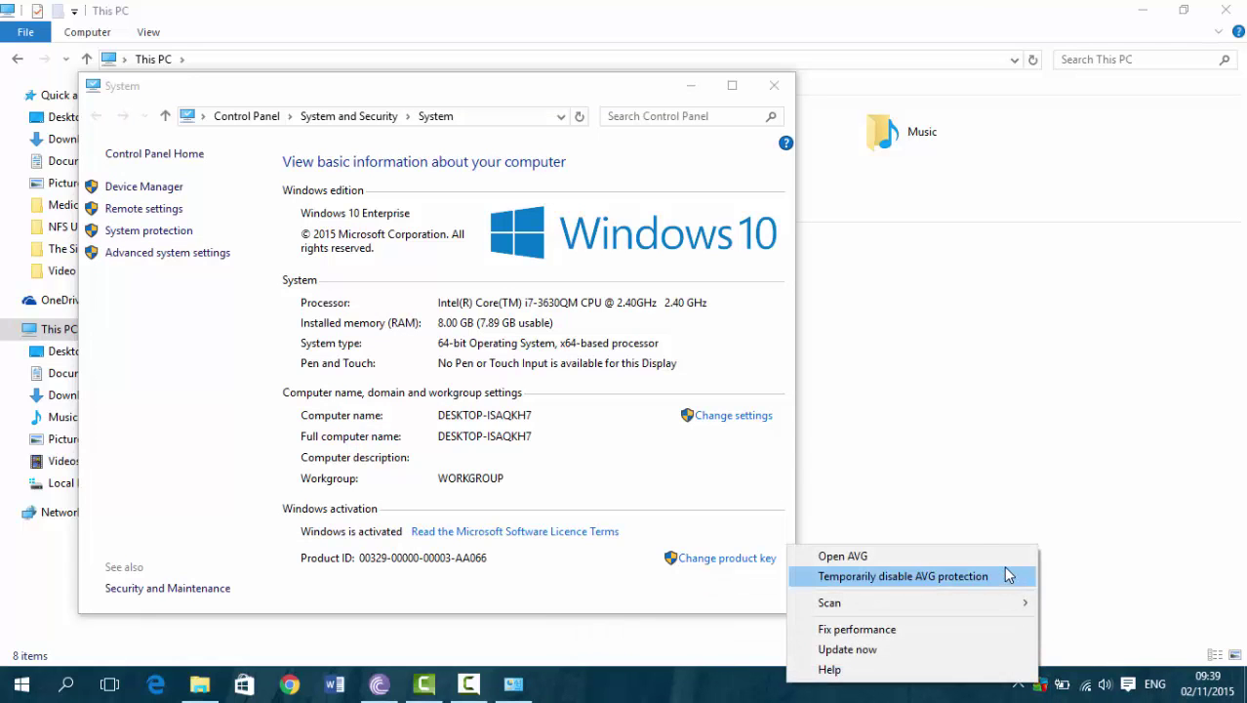
# Open the main AVG AntiVirus FREE window from the tray menu, then the Start menu
pyautogui.click(1002, 555)
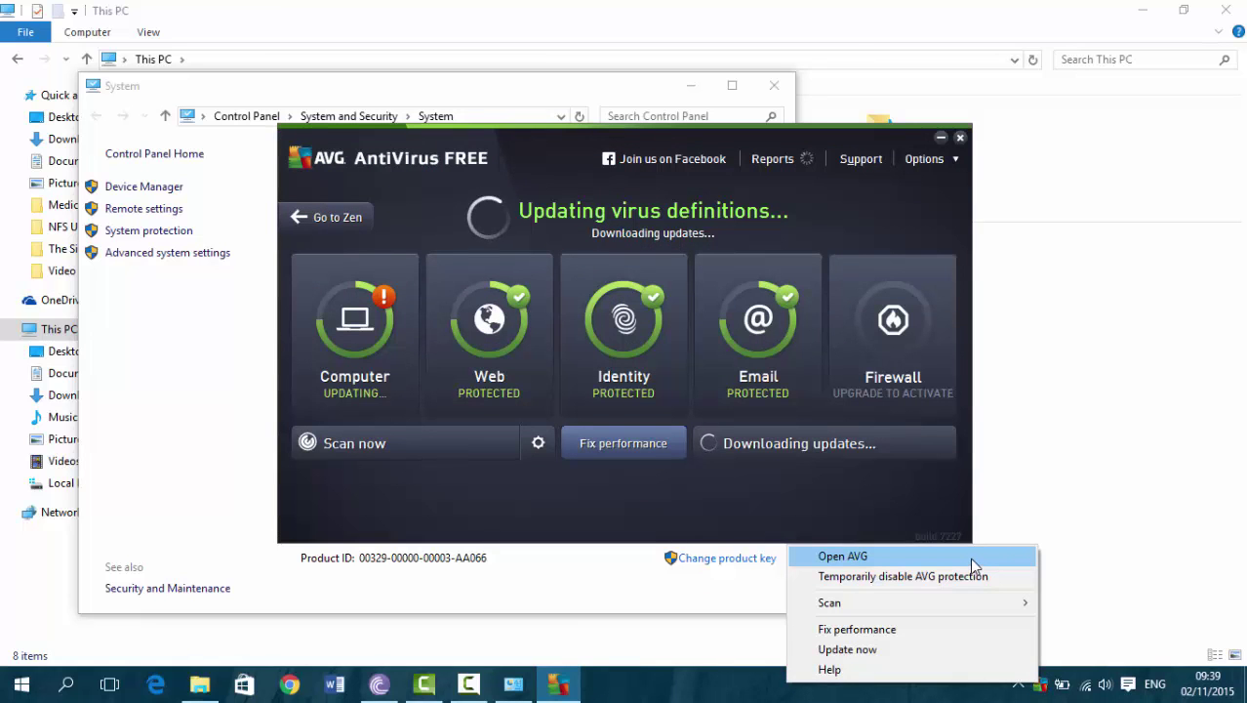
pyautogui.click(21, 684)
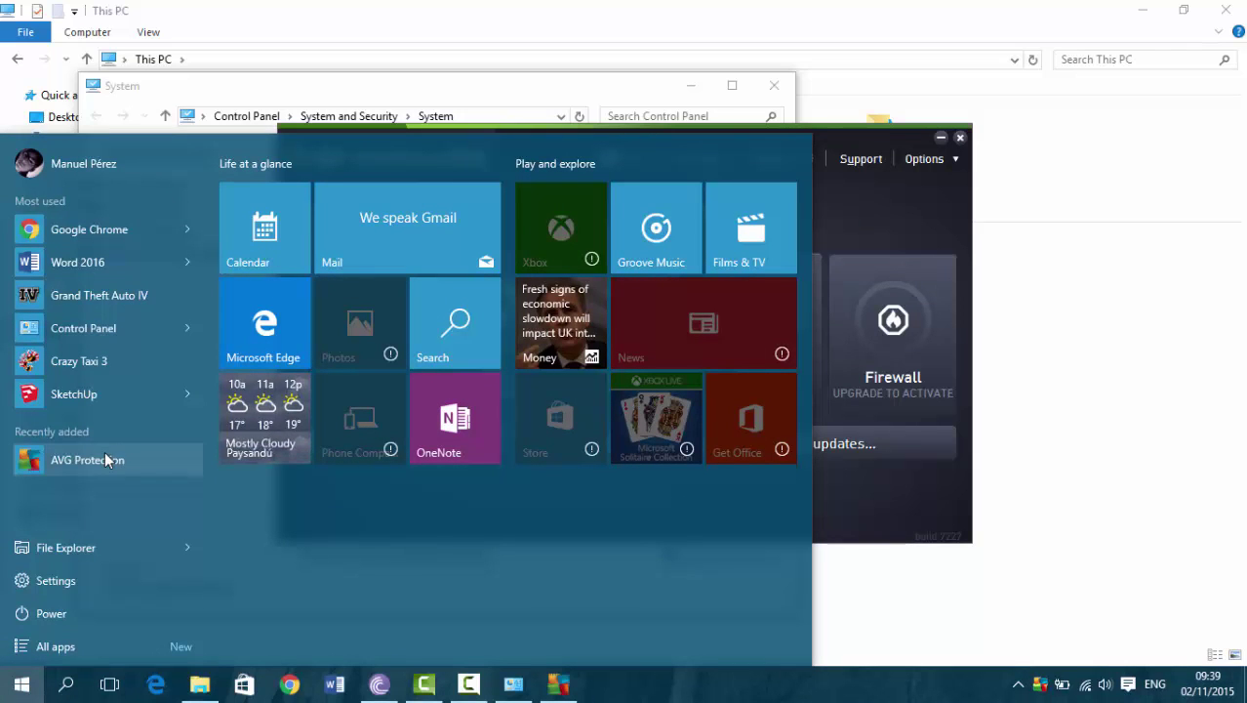
# Drag AVG Protection from Start onto the desktop and place it below Advanced SystemCare
pyautogui.click(1139, 10)
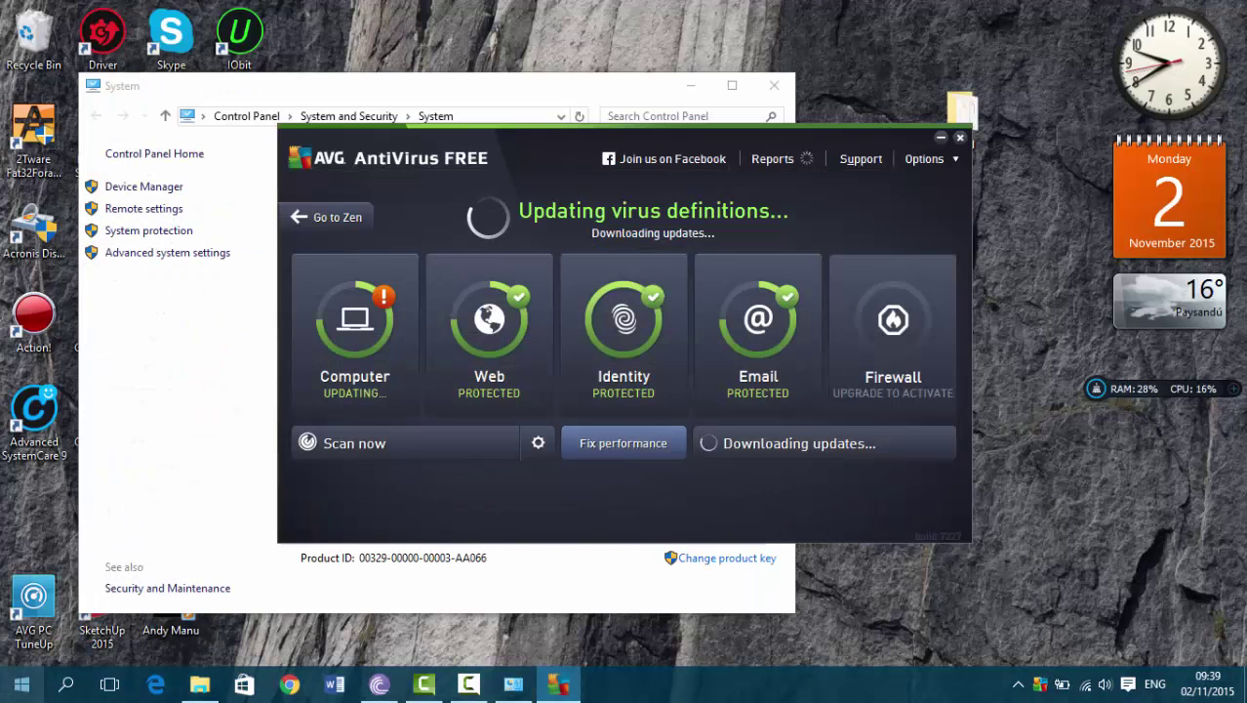
pyautogui.click(21, 684)
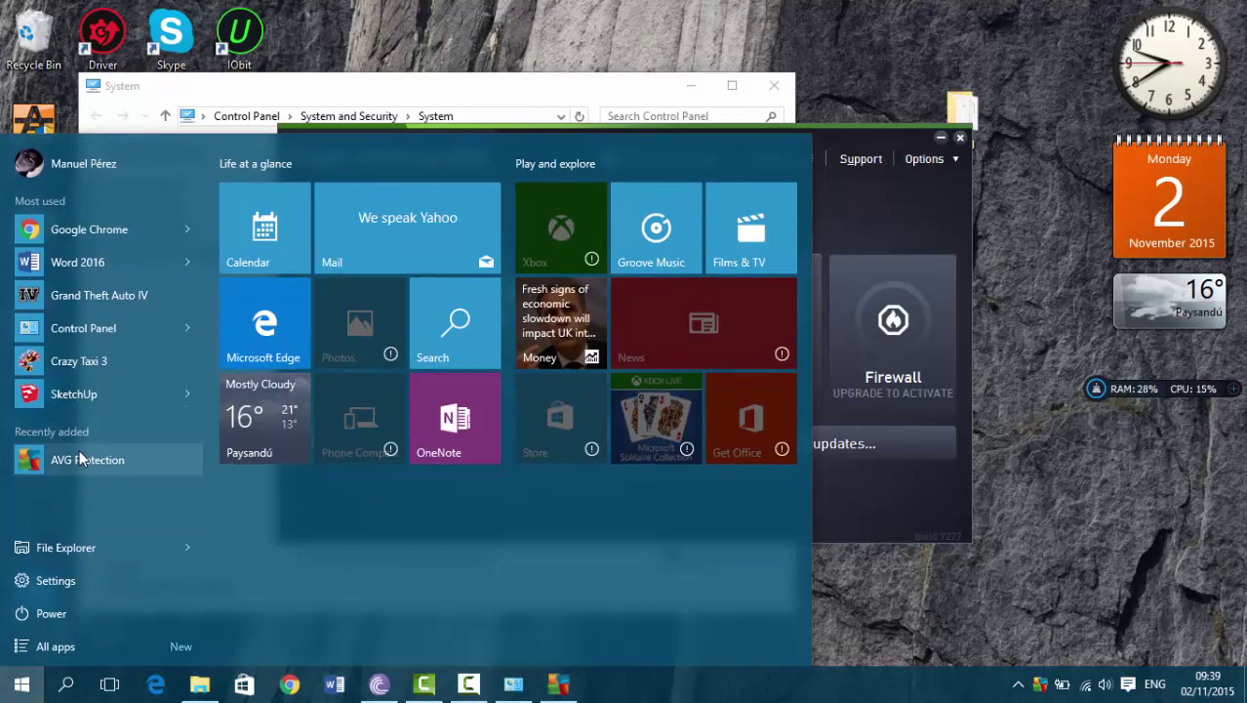
pyautogui.moveTo(82, 458); pyautogui.dragTo(1051, 163)
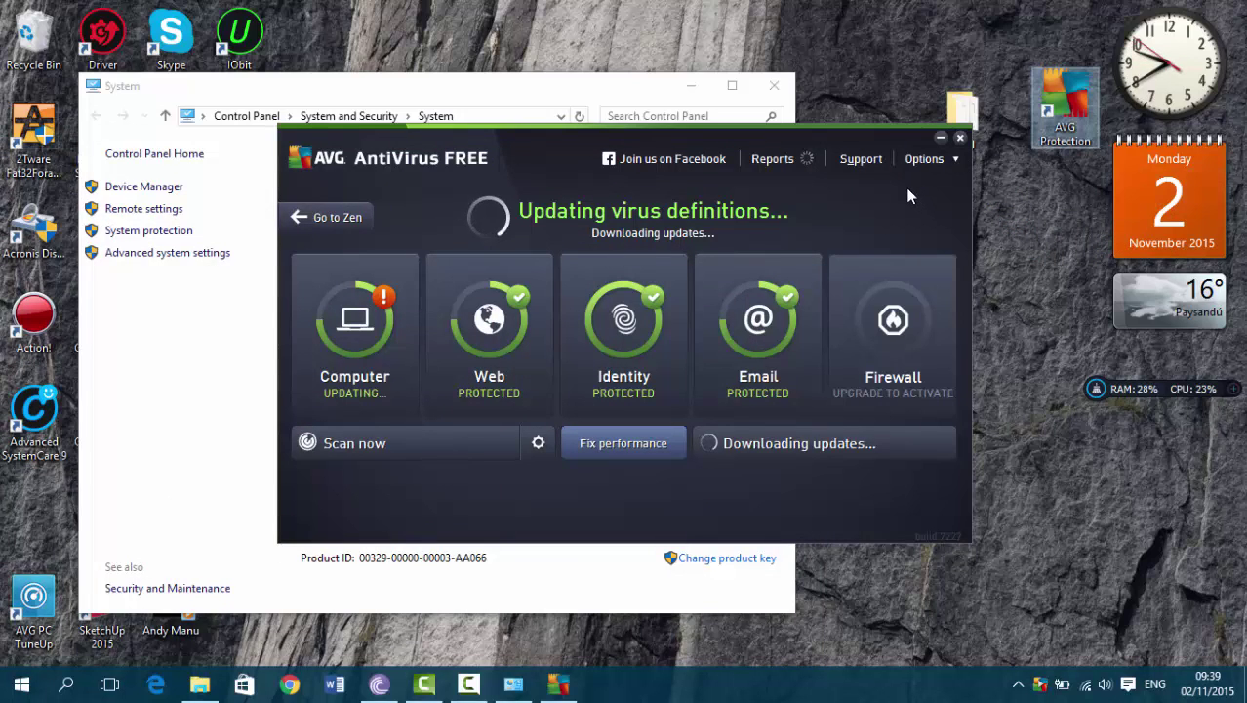
pyautogui.click(939, 139)
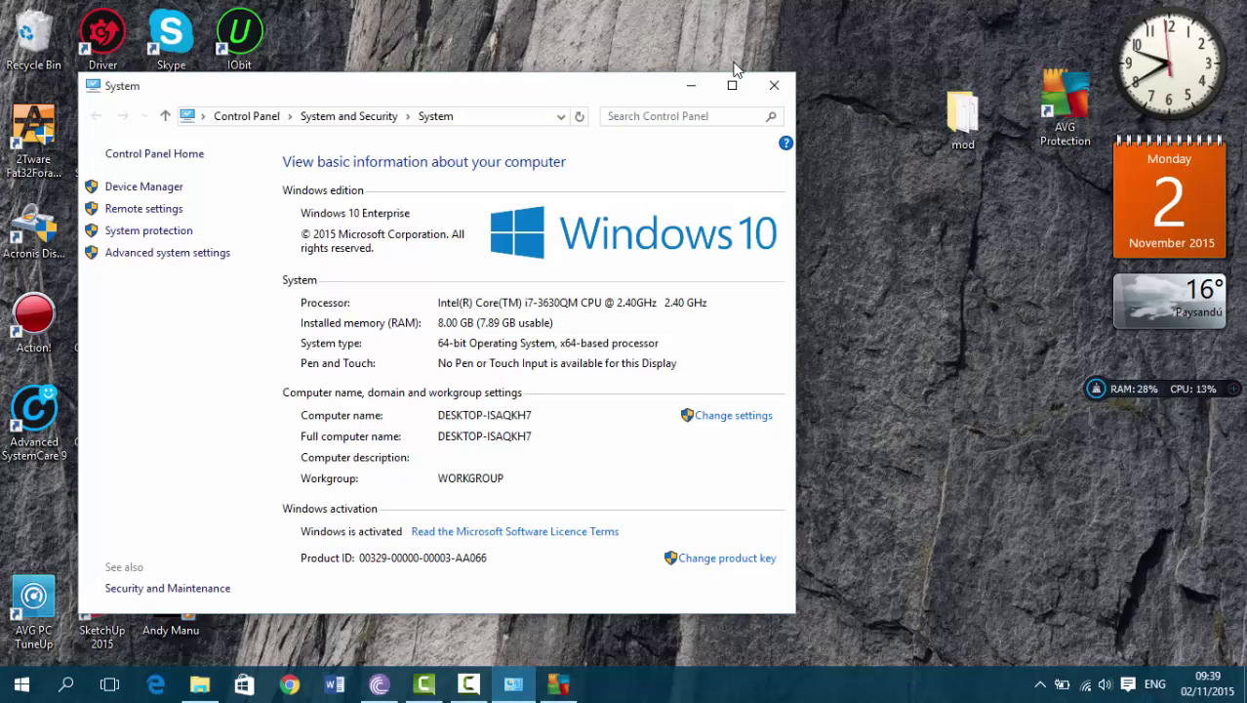
pyautogui.click(689, 85)
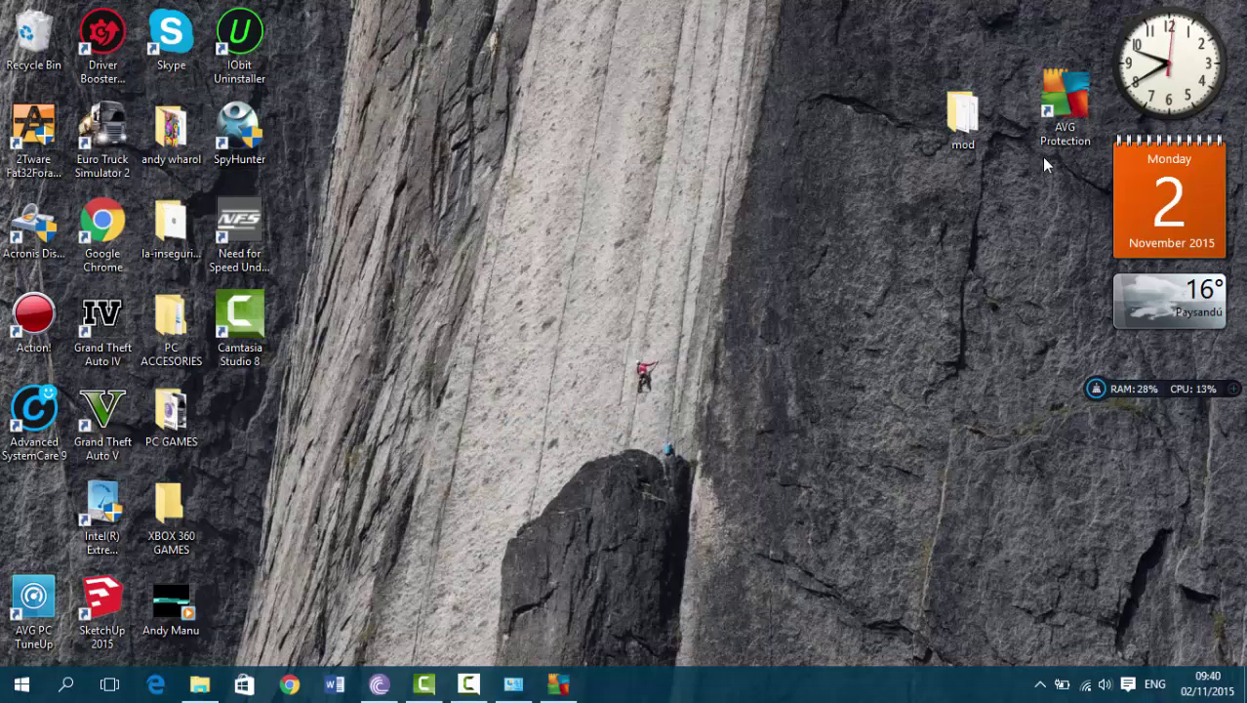
pyautogui.moveTo(1037, 129); pyautogui.dragTo(70, 525)
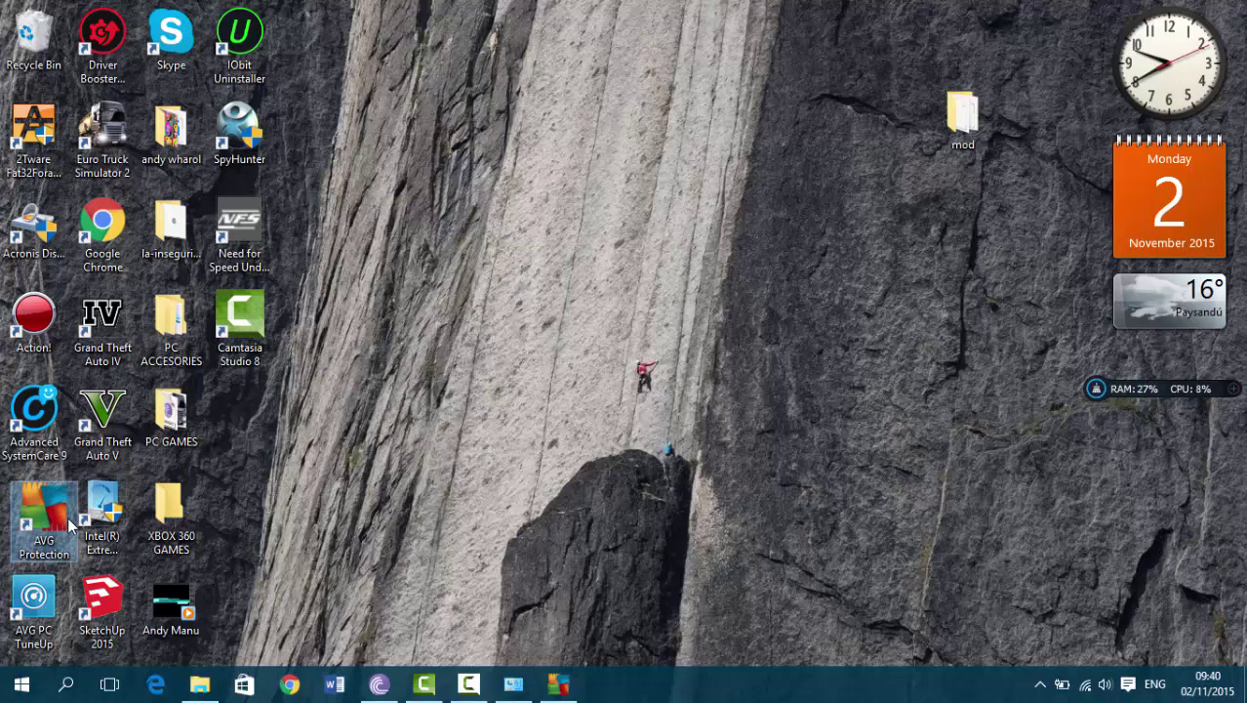
# Turn on archive scanning in the Scan Whole Computer settings and save them
pyautogui.click(555, 687)
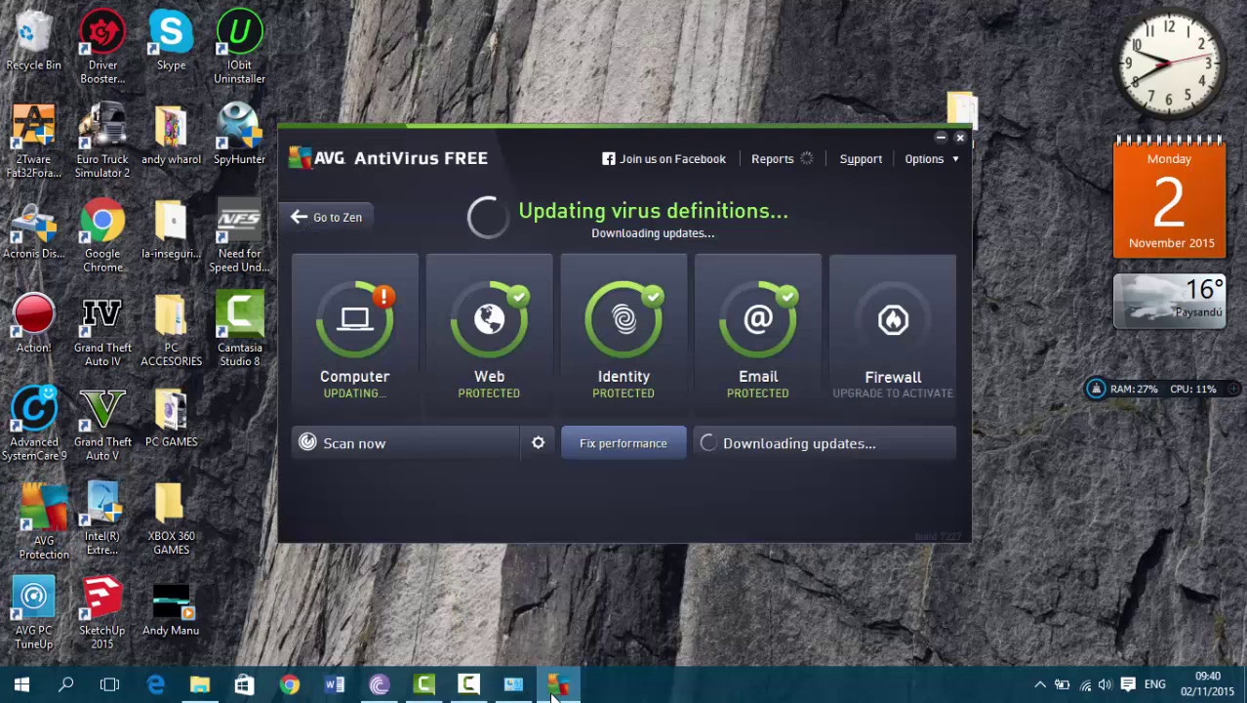
pyautogui.click(553, 689)
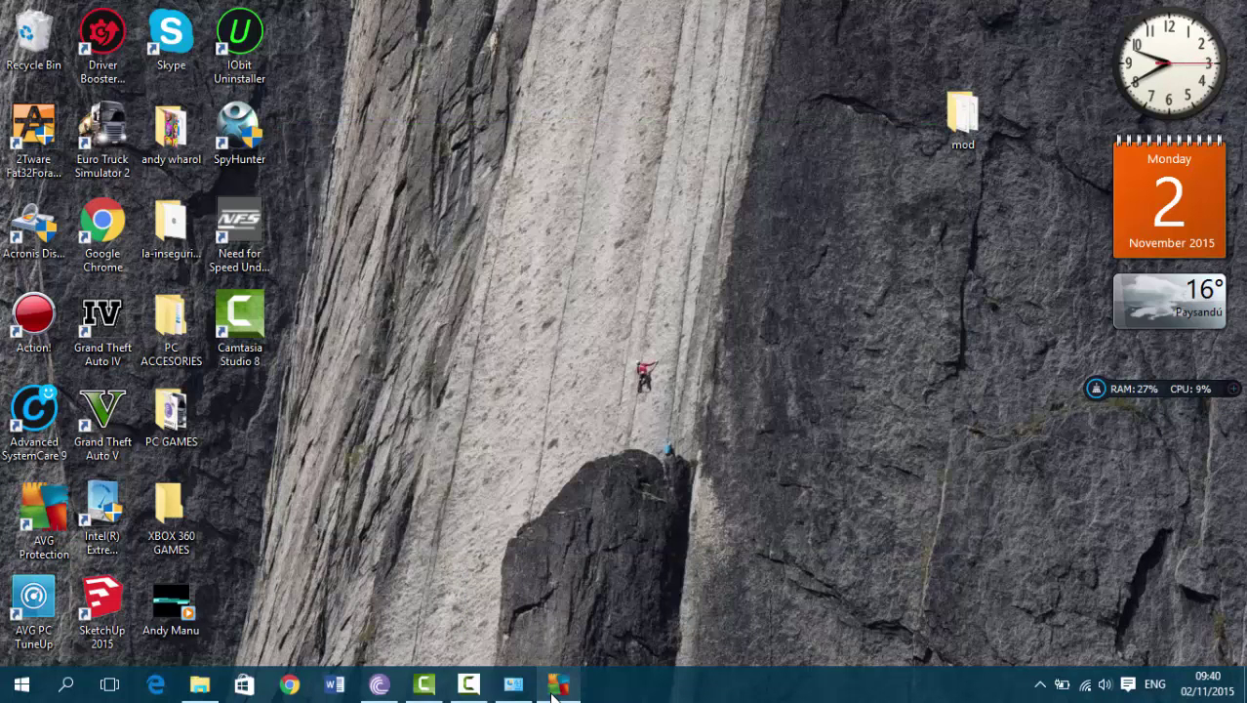
pyautogui.click(555, 689)
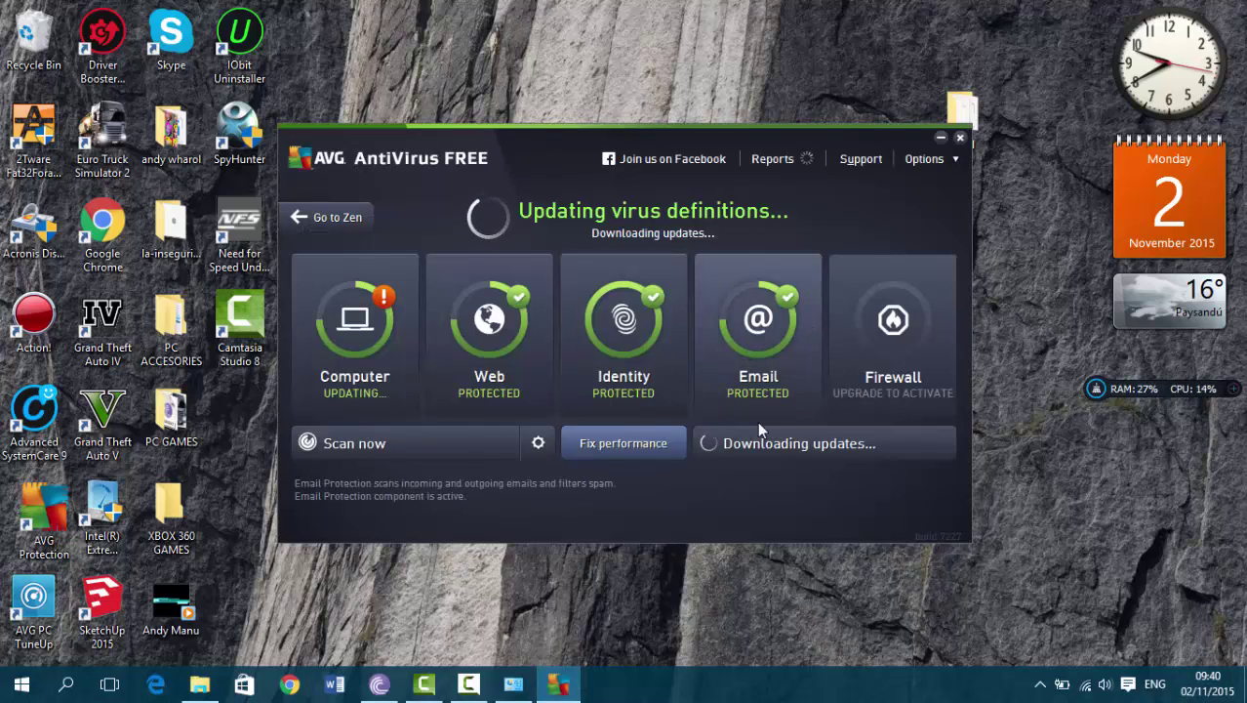
pyautogui.click(536, 444)
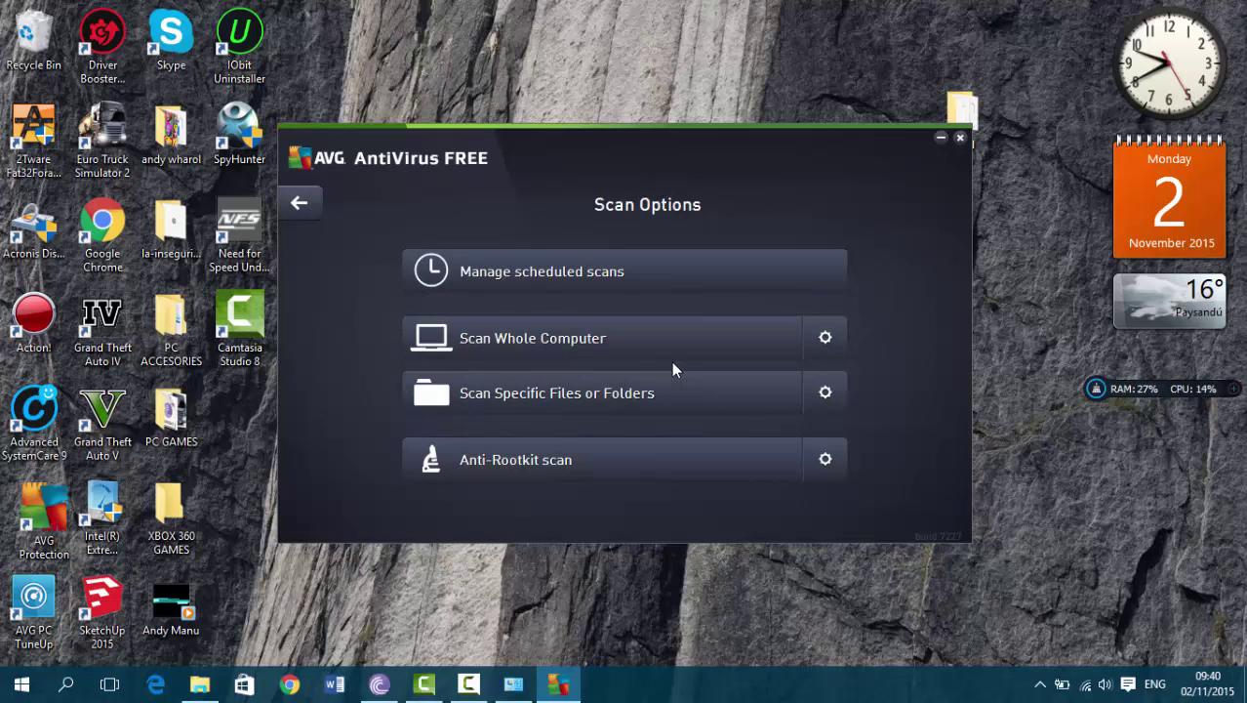
pyautogui.click(825, 340)
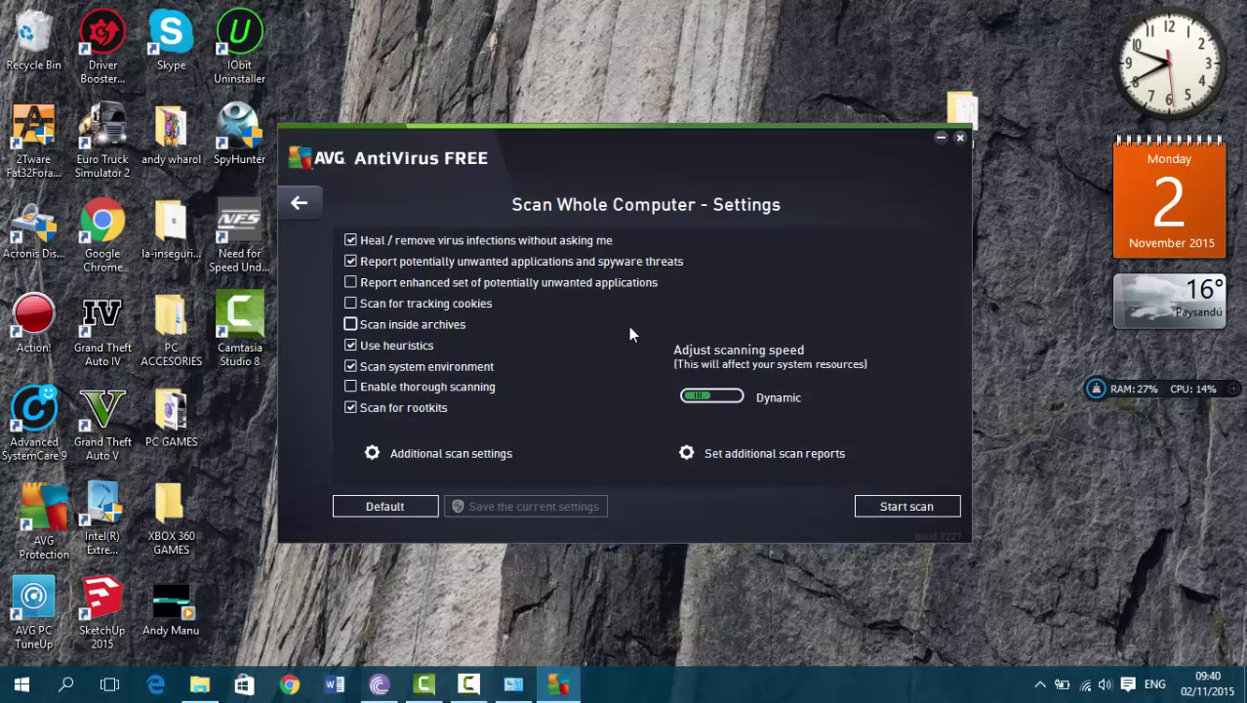
pyautogui.click(445, 328)
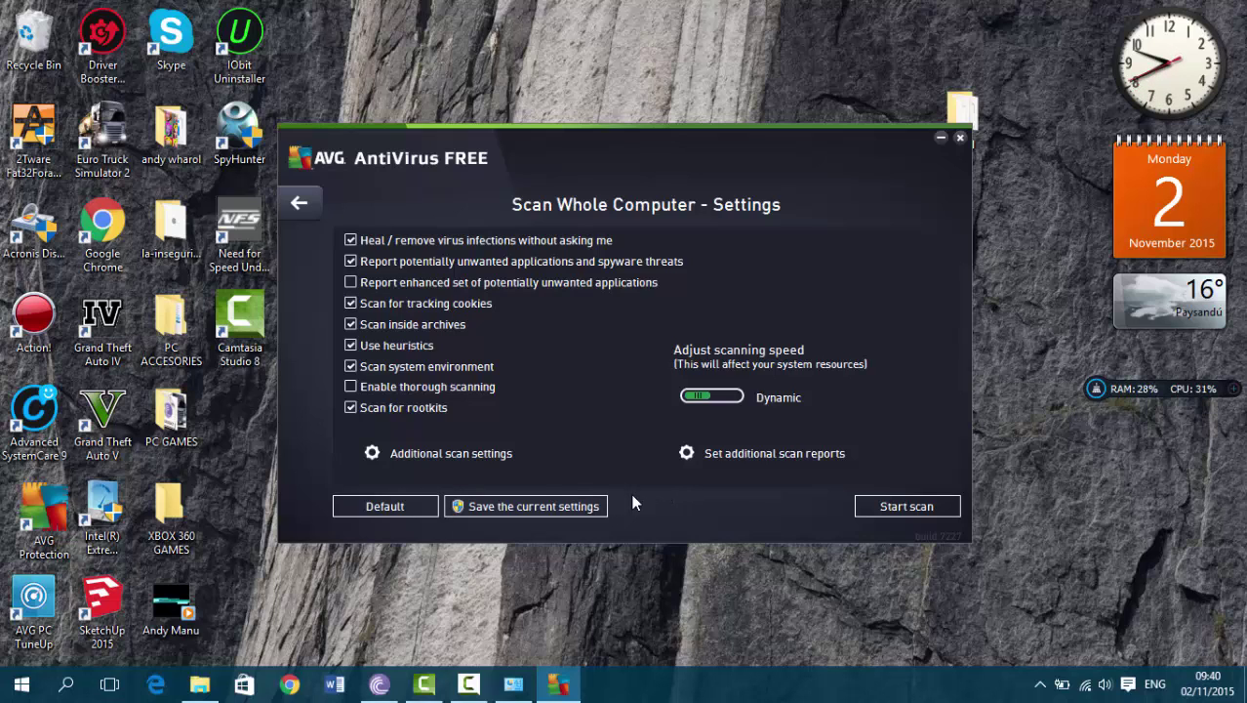
pyautogui.click(550, 507)
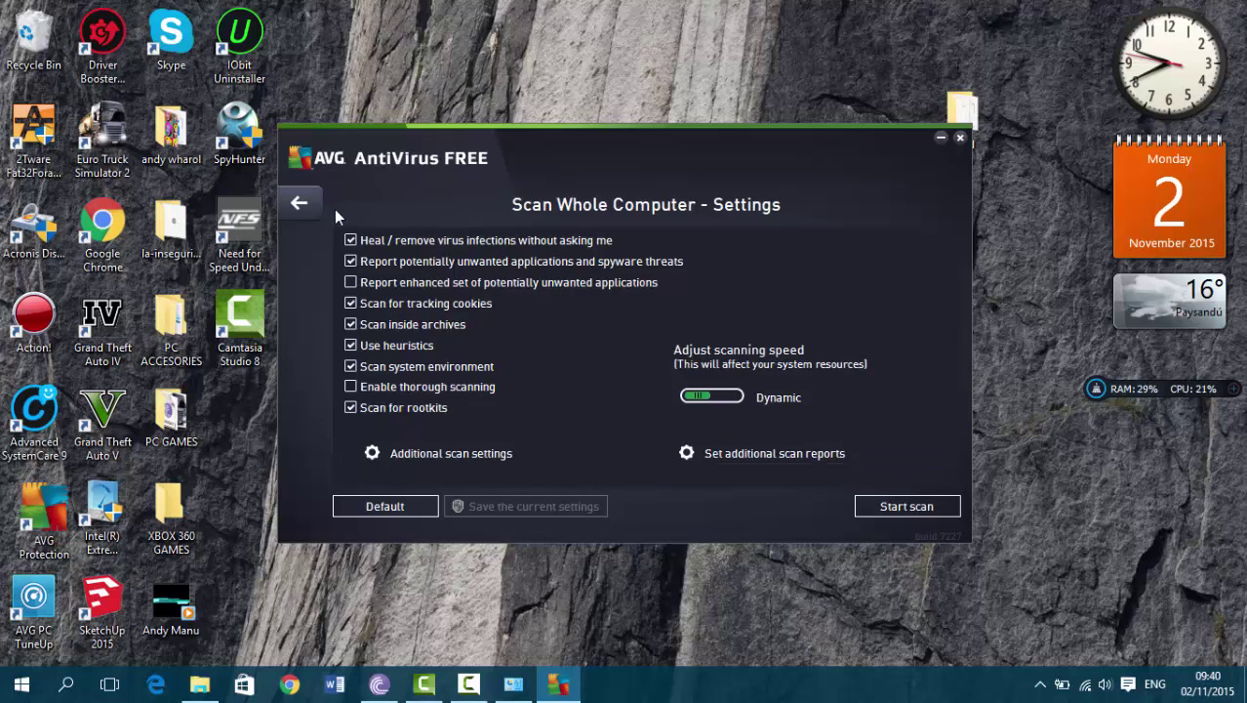
pyautogui.click(306, 206)
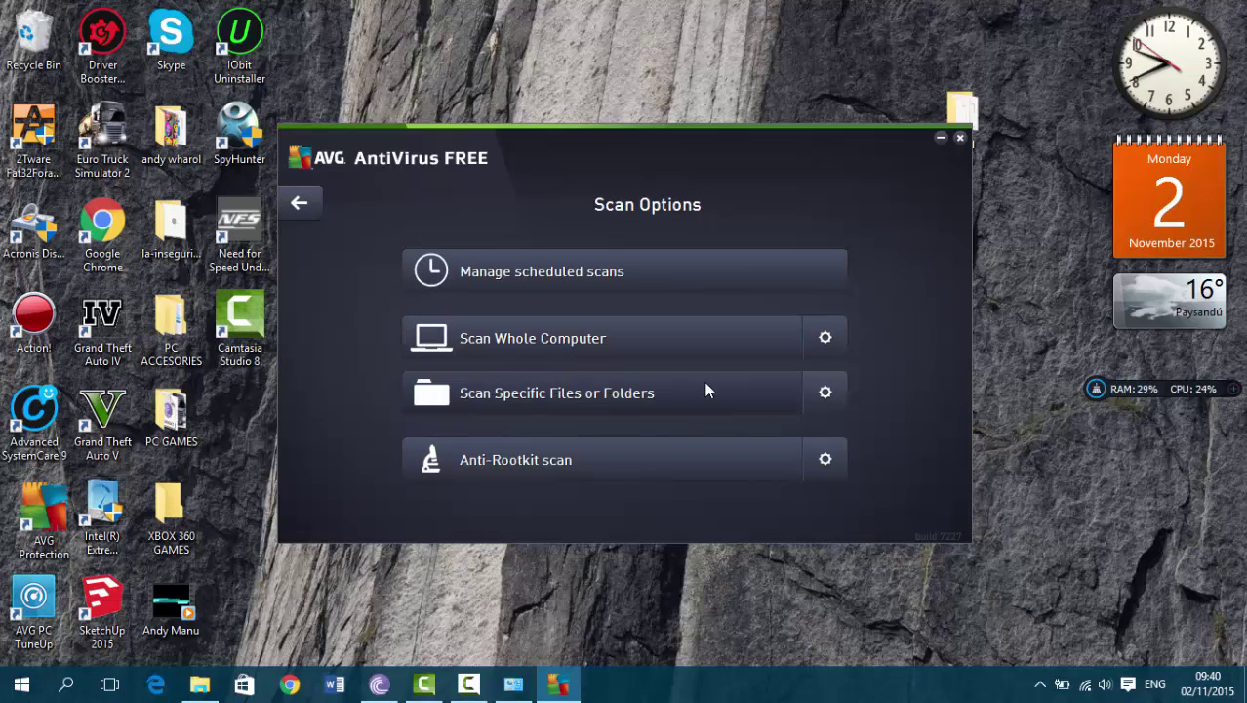
# Tick Scan system environment, Enable thorough scanning and Scan for tracking cookies for Scan Specific Files or Folders, then save
pyautogui.click(761, 406)
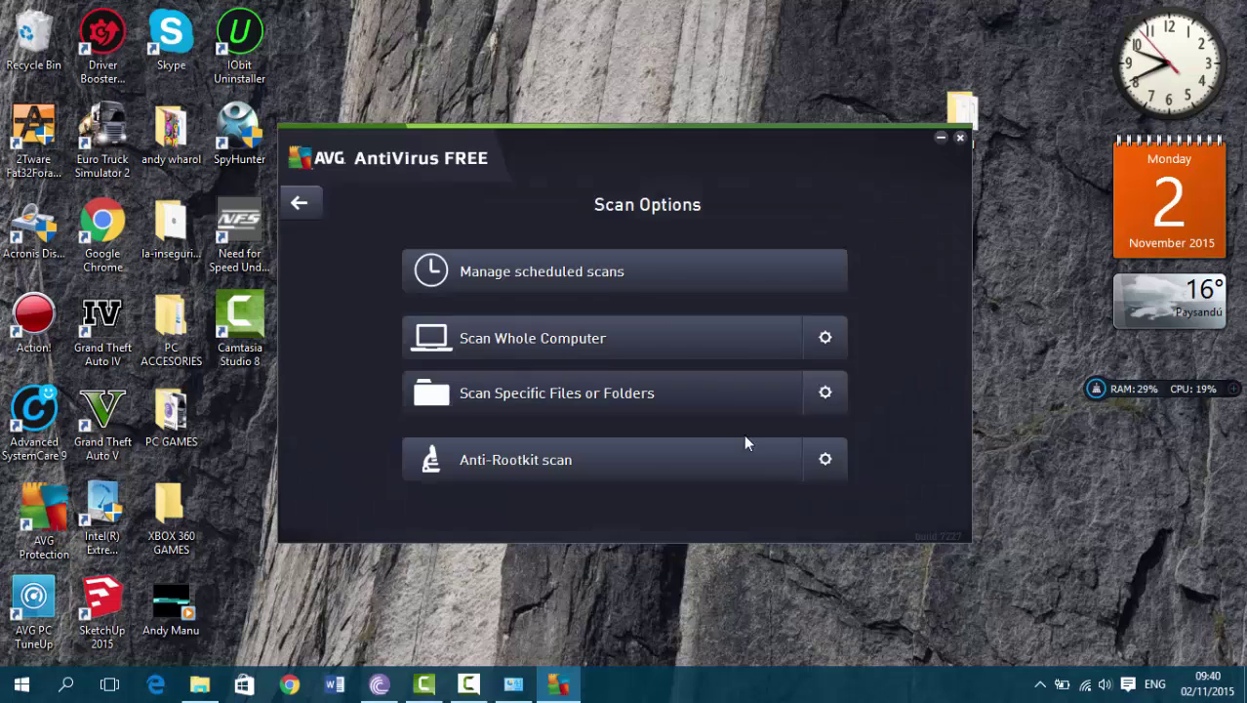
pyautogui.click(290, 211)
pyautogui.click(829, 400)
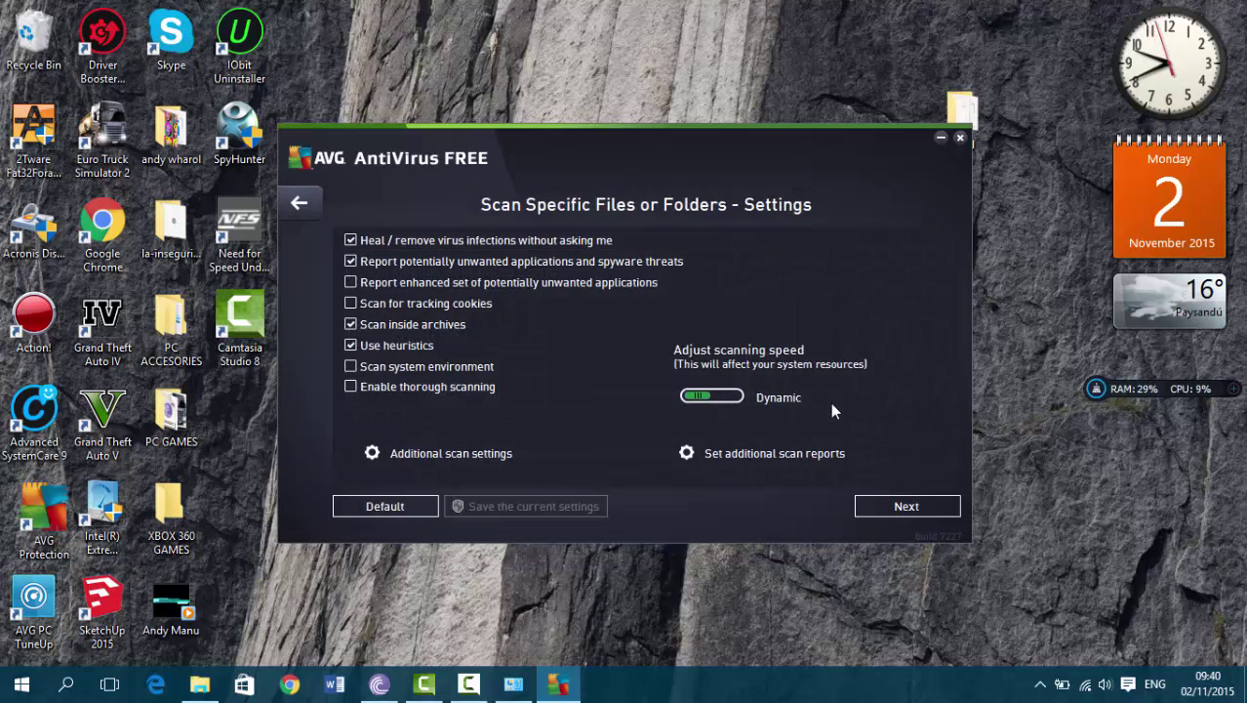
pyautogui.click(419, 367)
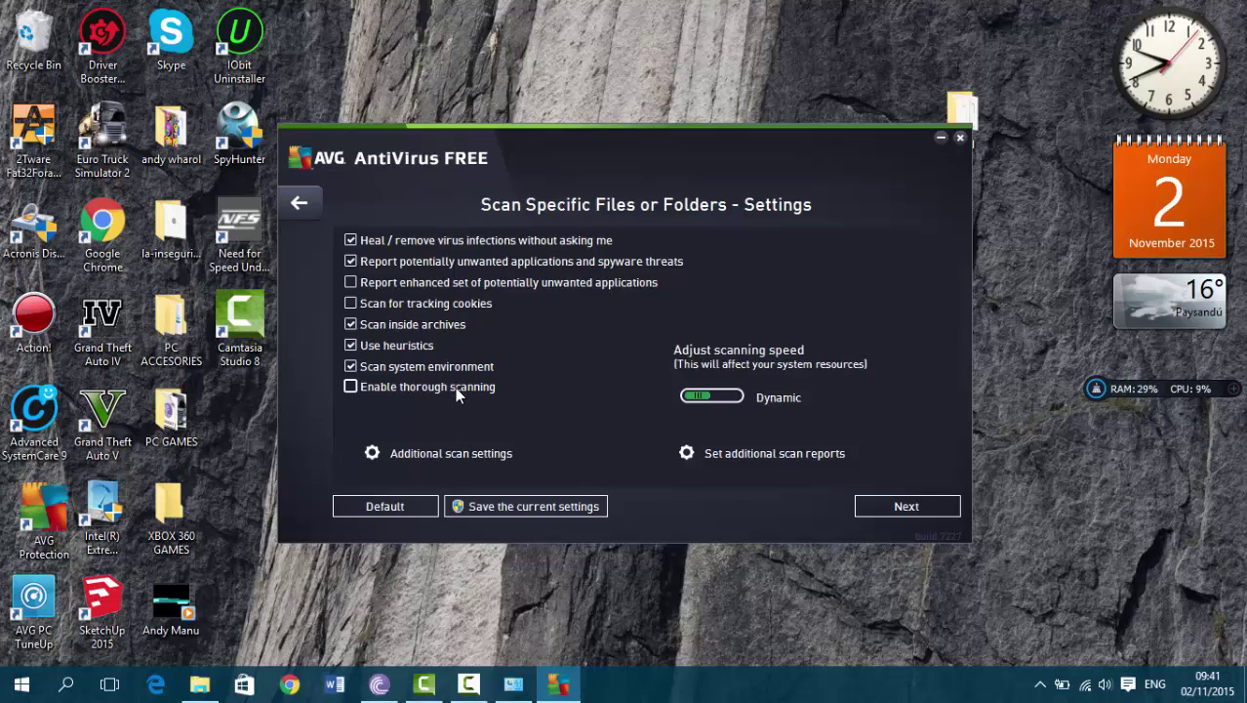
pyautogui.click(453, 385)
pyautogui.click(479, 306)
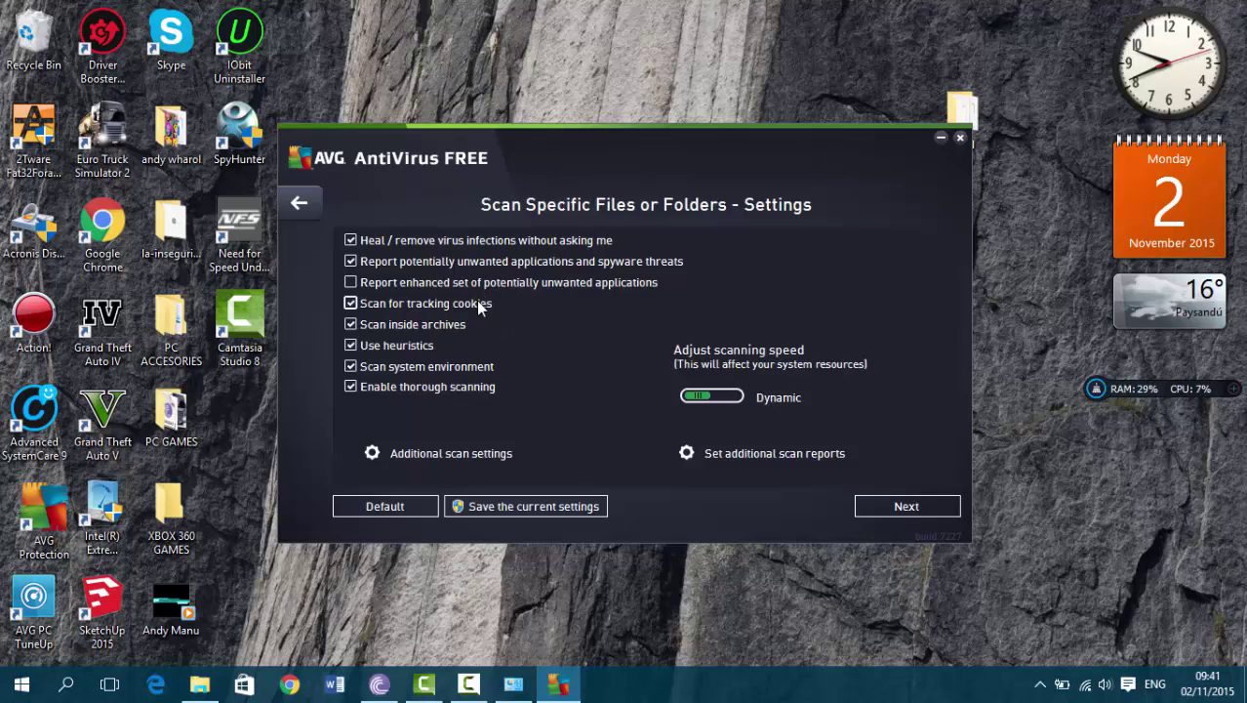
pyautogui.click(557, 503)
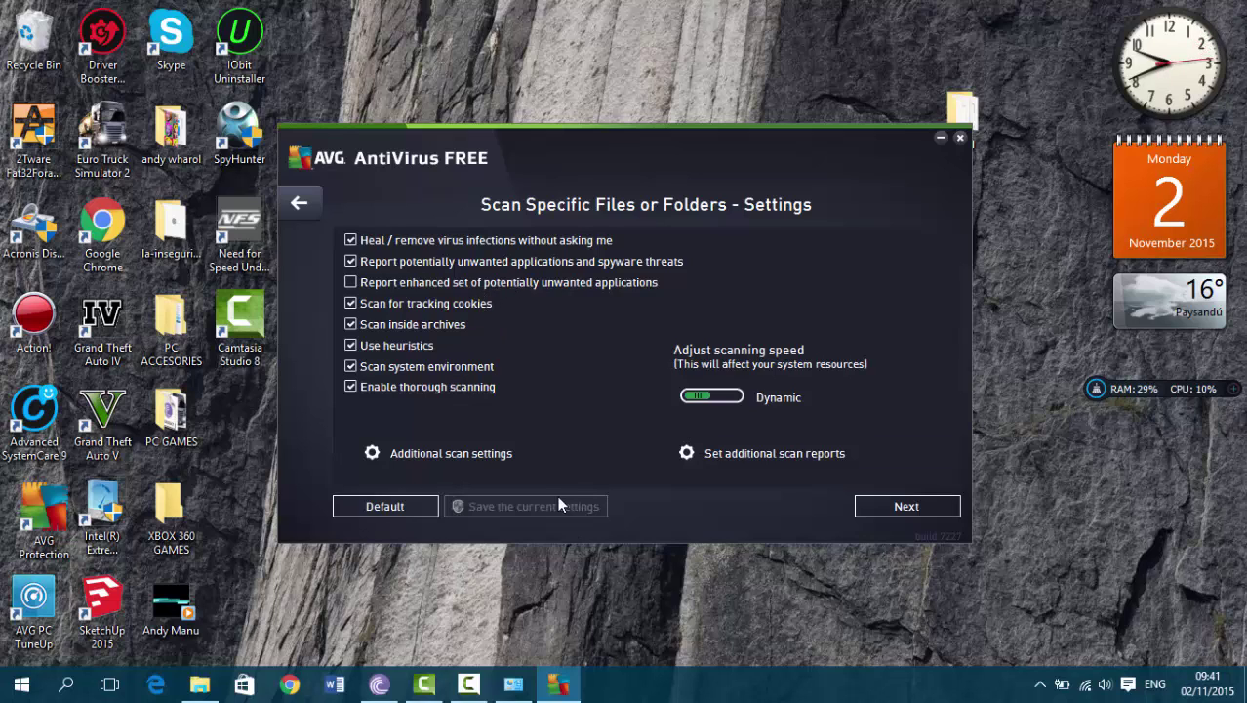
pyautogui.click(300, 203)
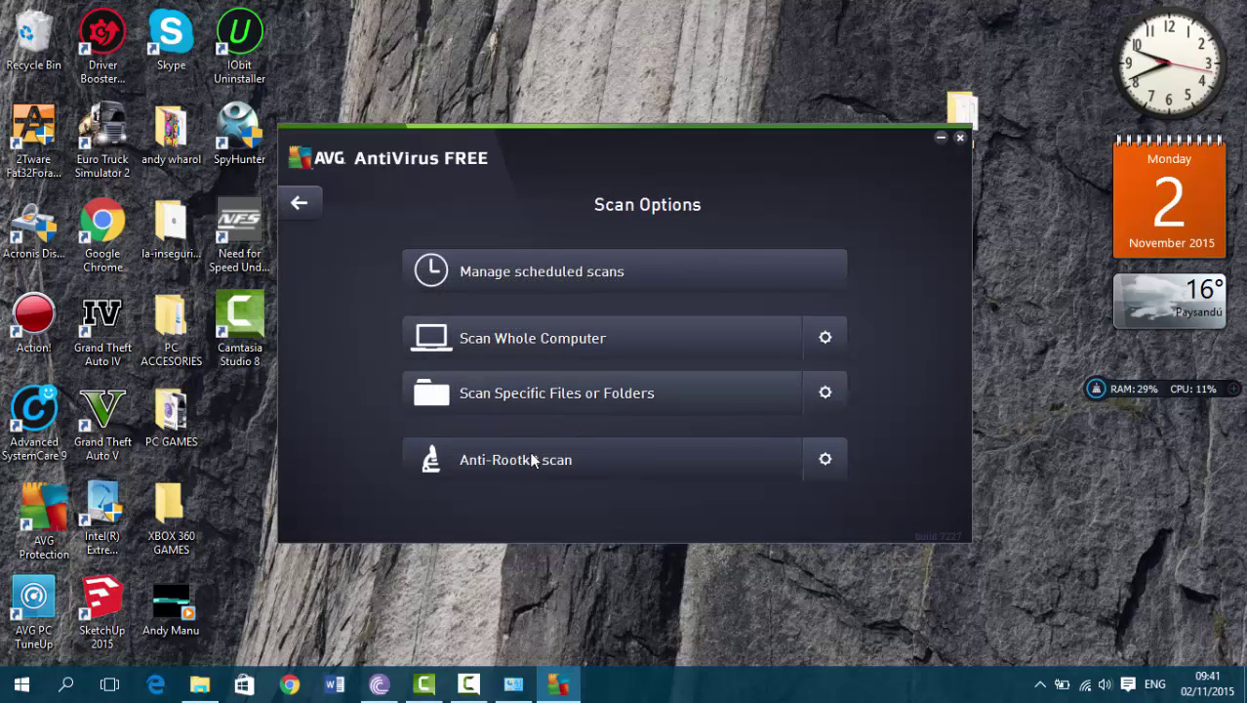
# Confirm the Anti-Rootkit scan of applications and drivers and return to the dashboard
pyautogui.click(827, 462)
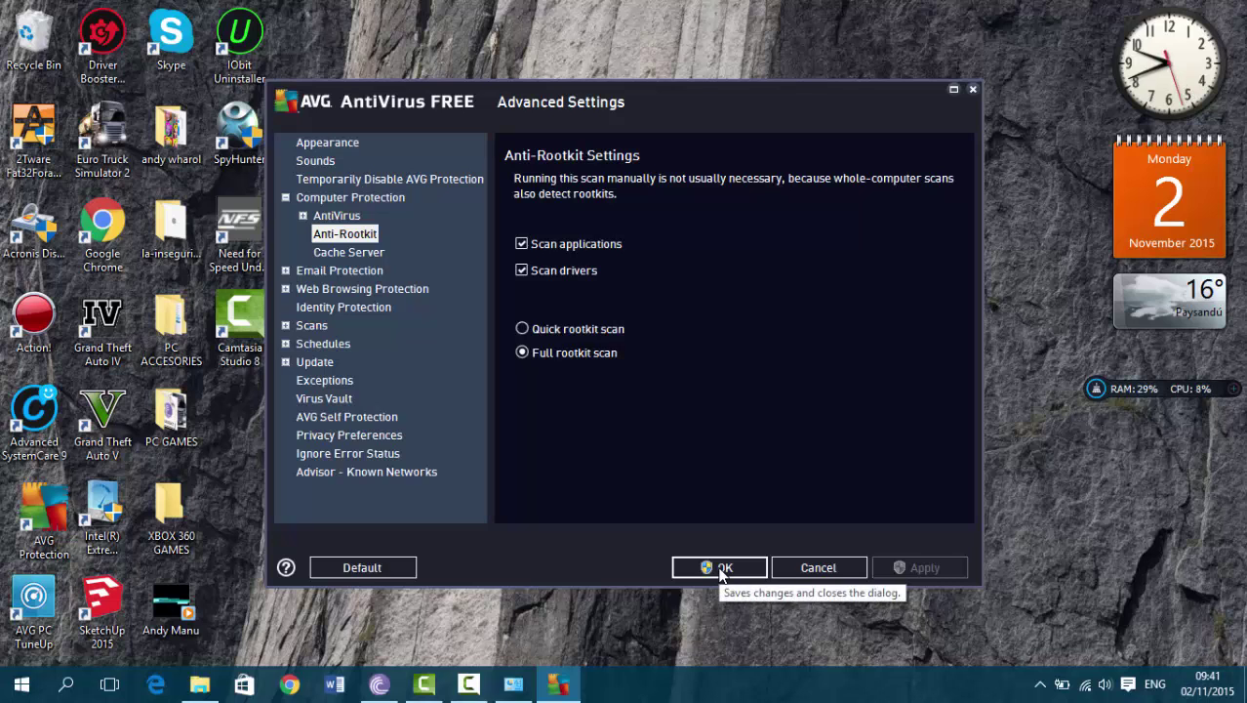
pyautogui.click(722, 570)
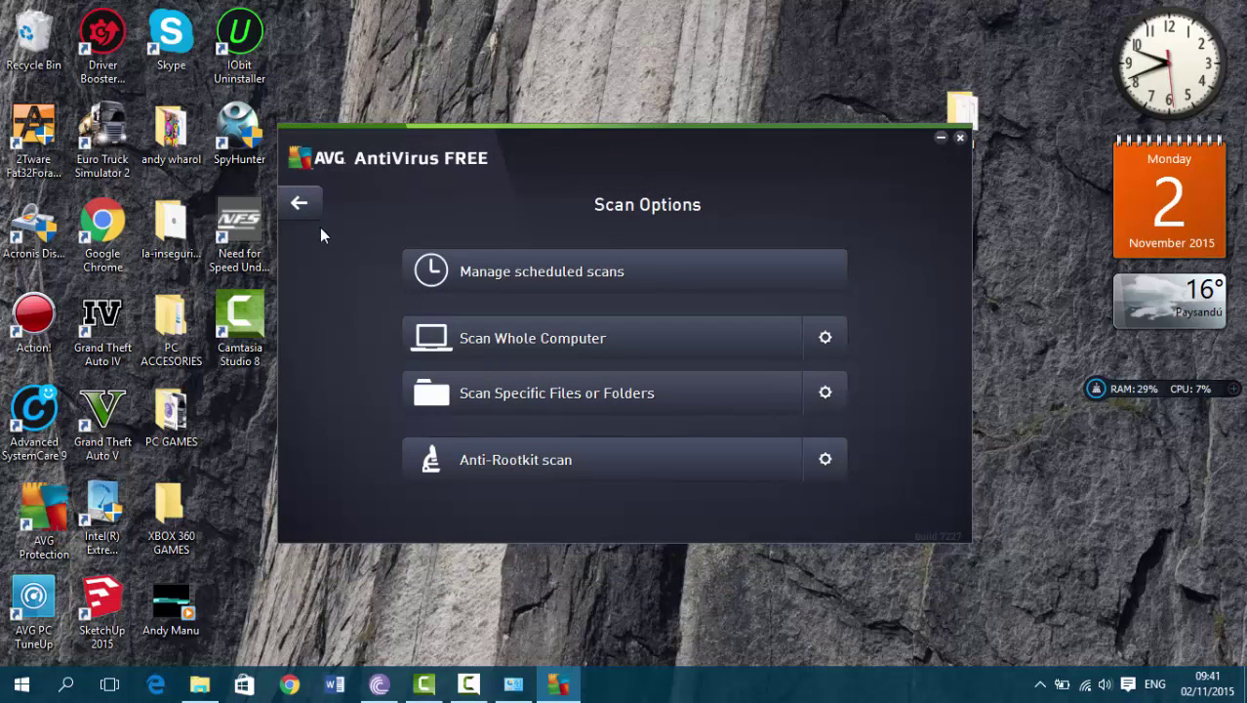
pyautogui.click(297, 200)
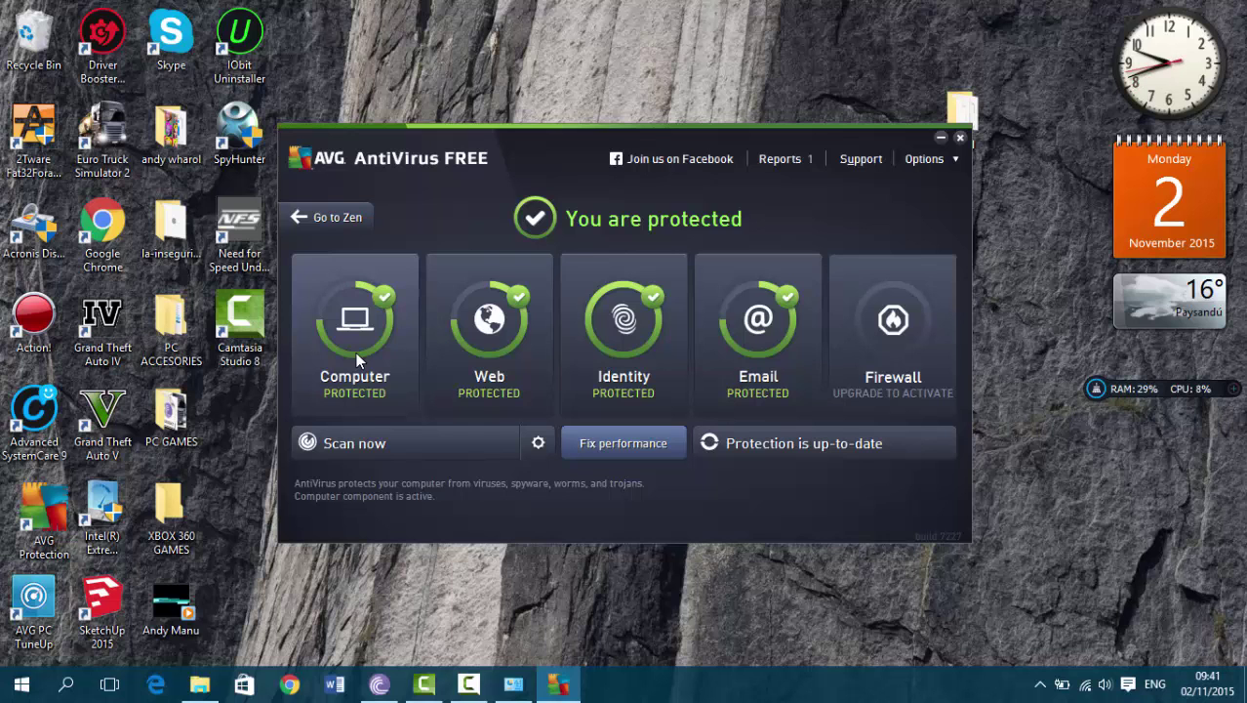
pyautogui.click(199, 683)
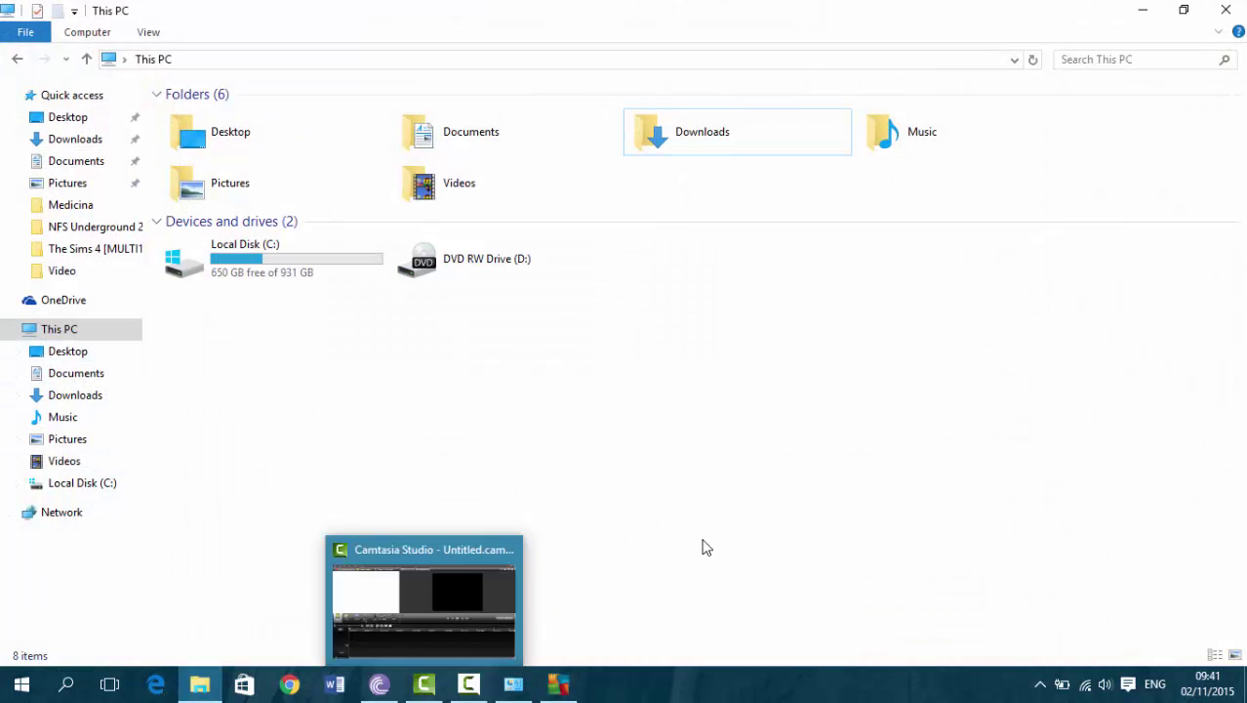
pyautogui.click(1143, 9)
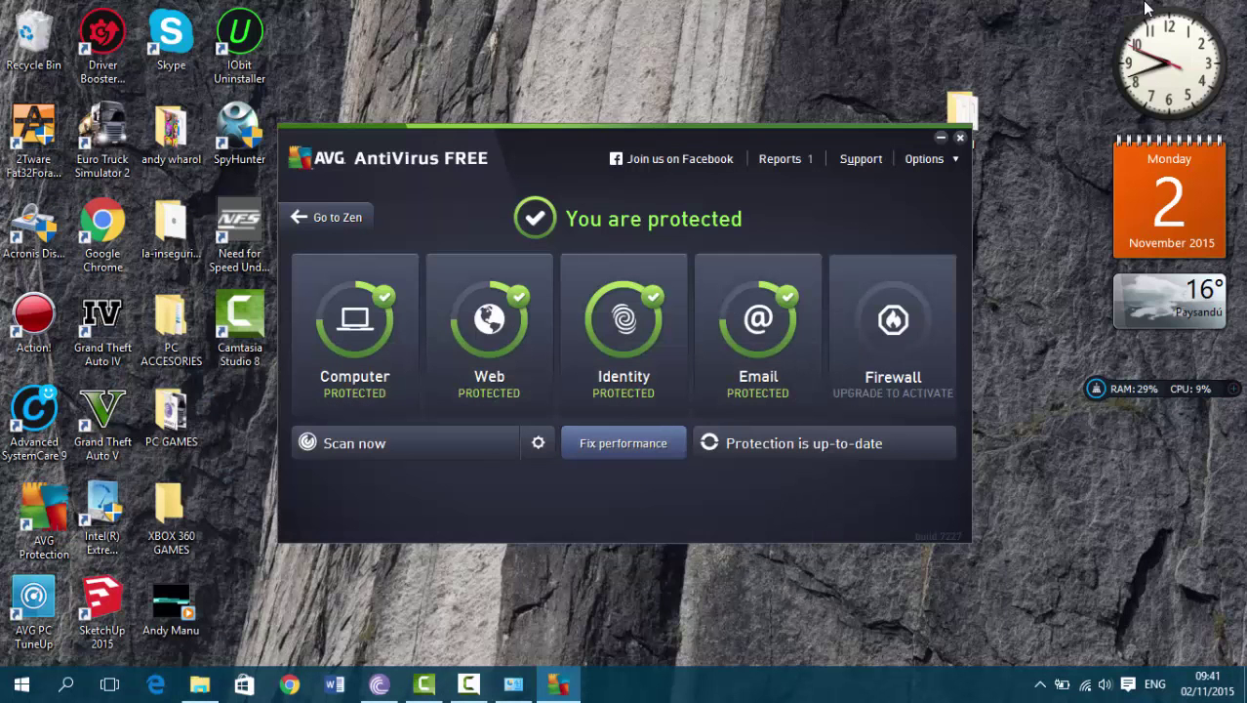
pyautogui.click(5, 610)
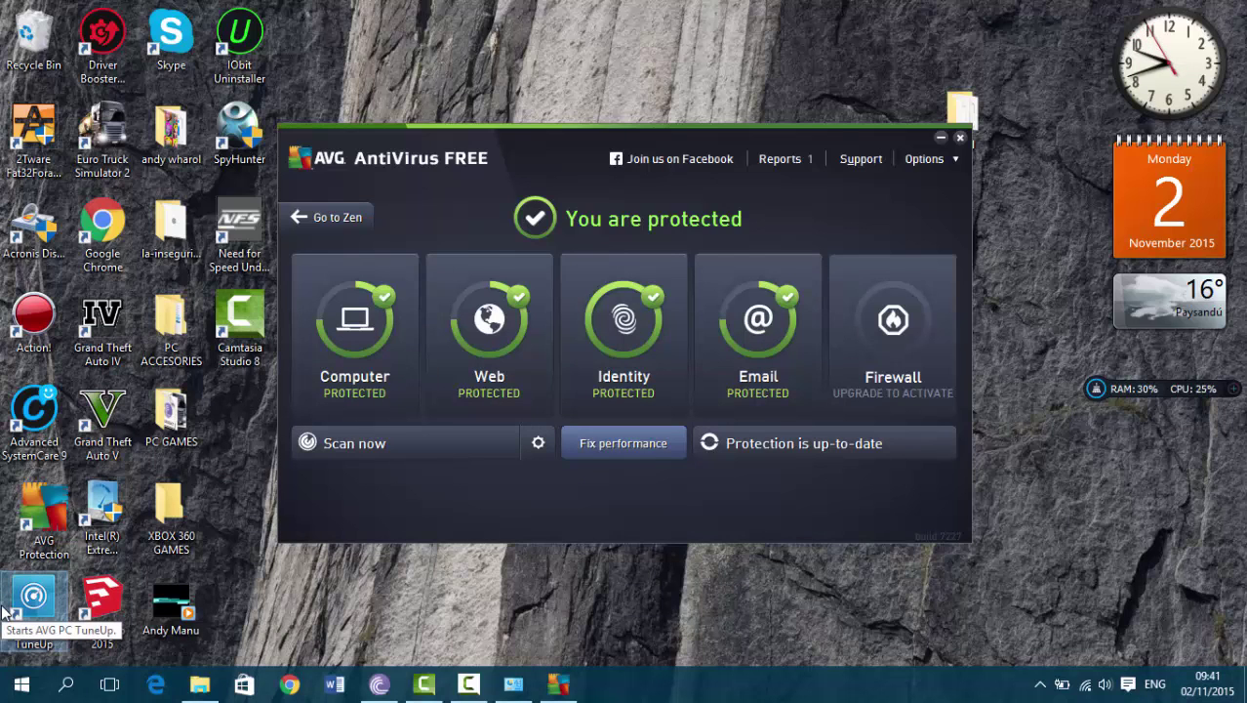
# Launch AVG PC TuneUp, minimize AVG AntiVirus, and open Speed Up showing 19 optimizations
pyautogui.doubleClick(4, 609)
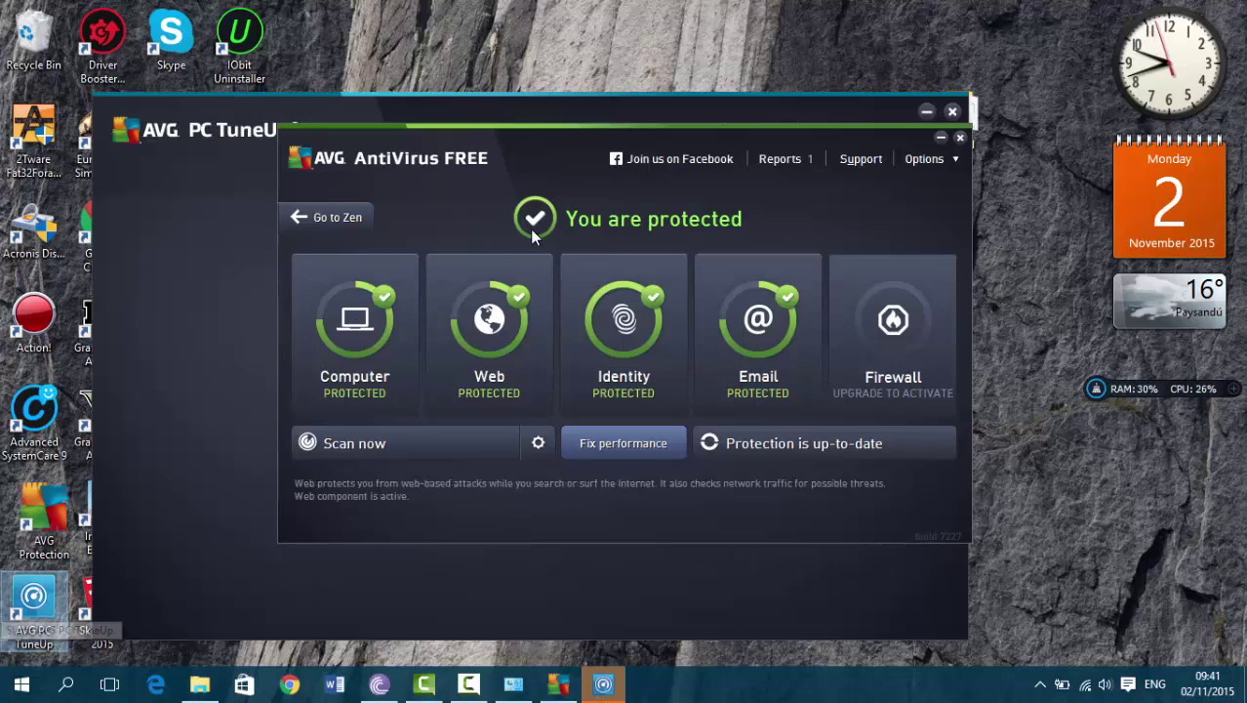
pyautogui.click(941, 140)
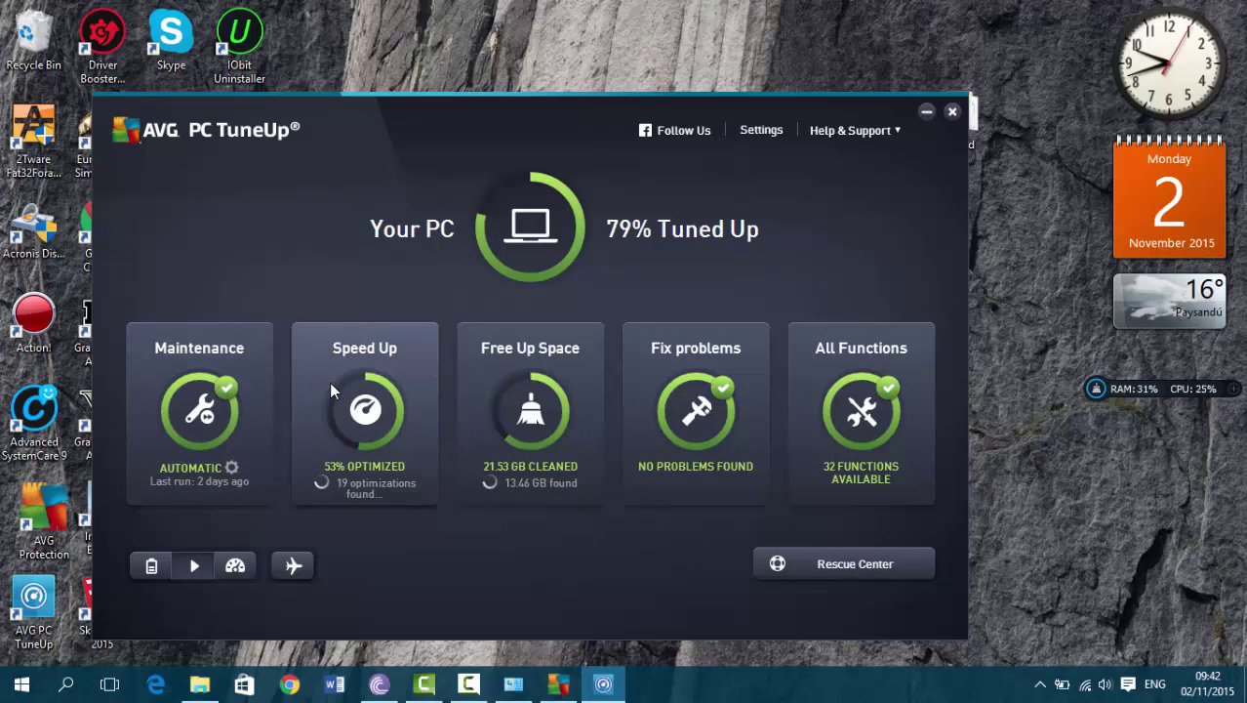
pyautogui.click(330, 386)
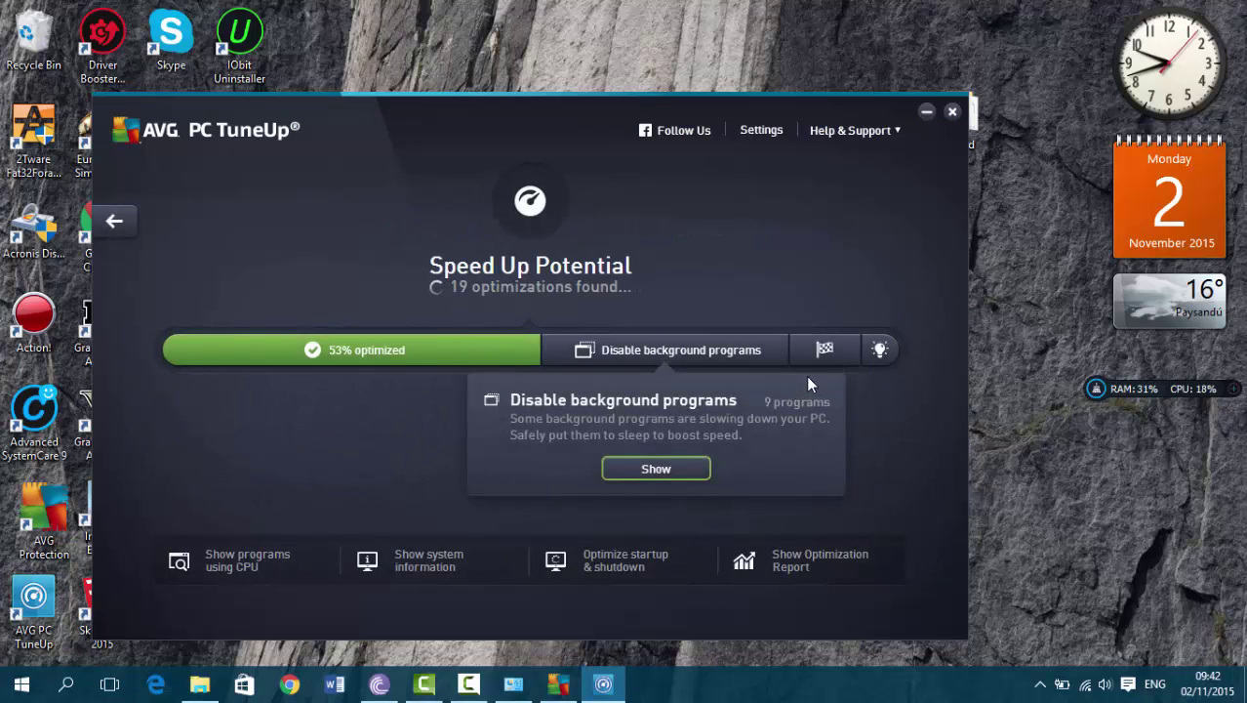
# Show the list of startup programs from the 'Disable startup programs' suggestion
pyautogui.moveTo(839, 353)
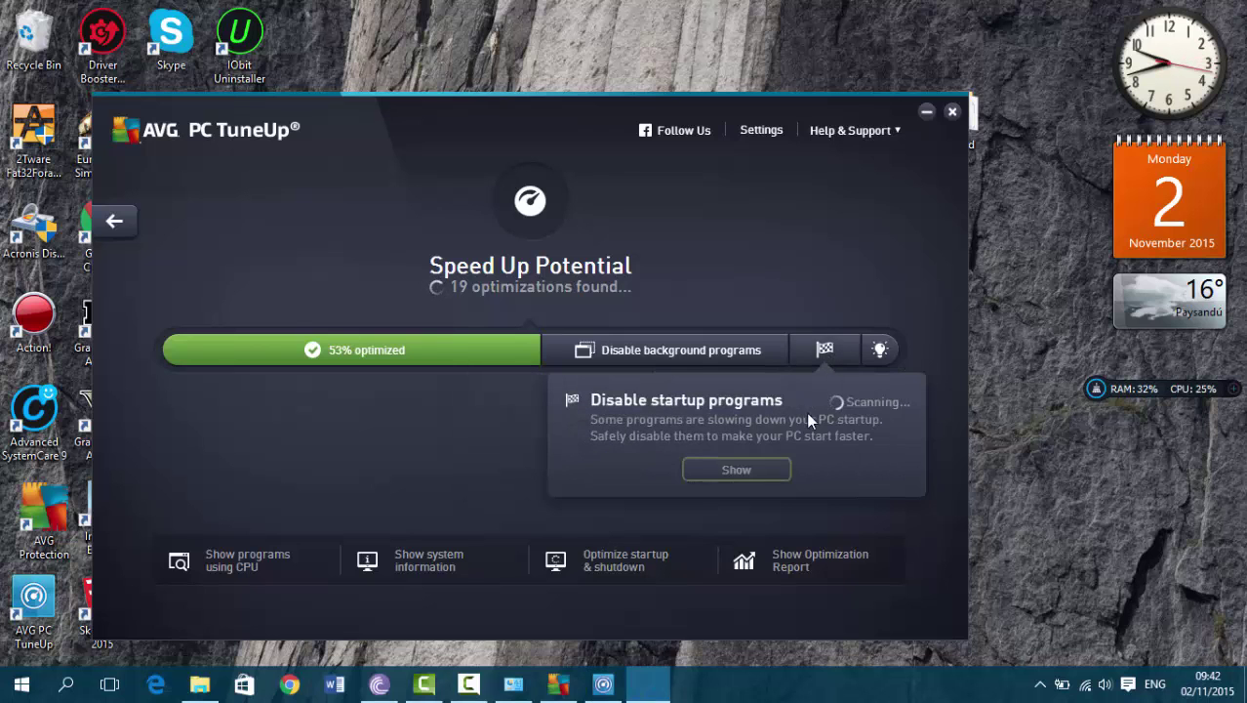
pyautogui.click(779, 465)
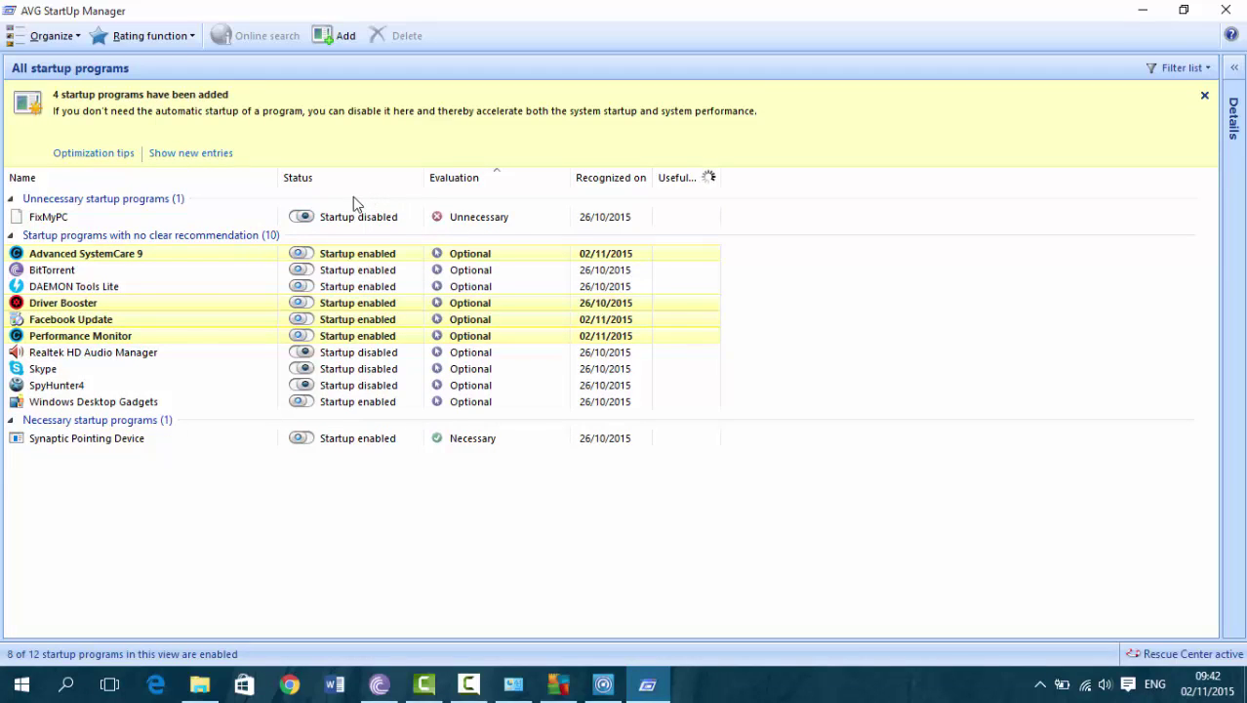
# Enable FixMyPC at startup, close StartUp Manager, and view the two visual-effect recommendations
pyautogui.click(303, 217)
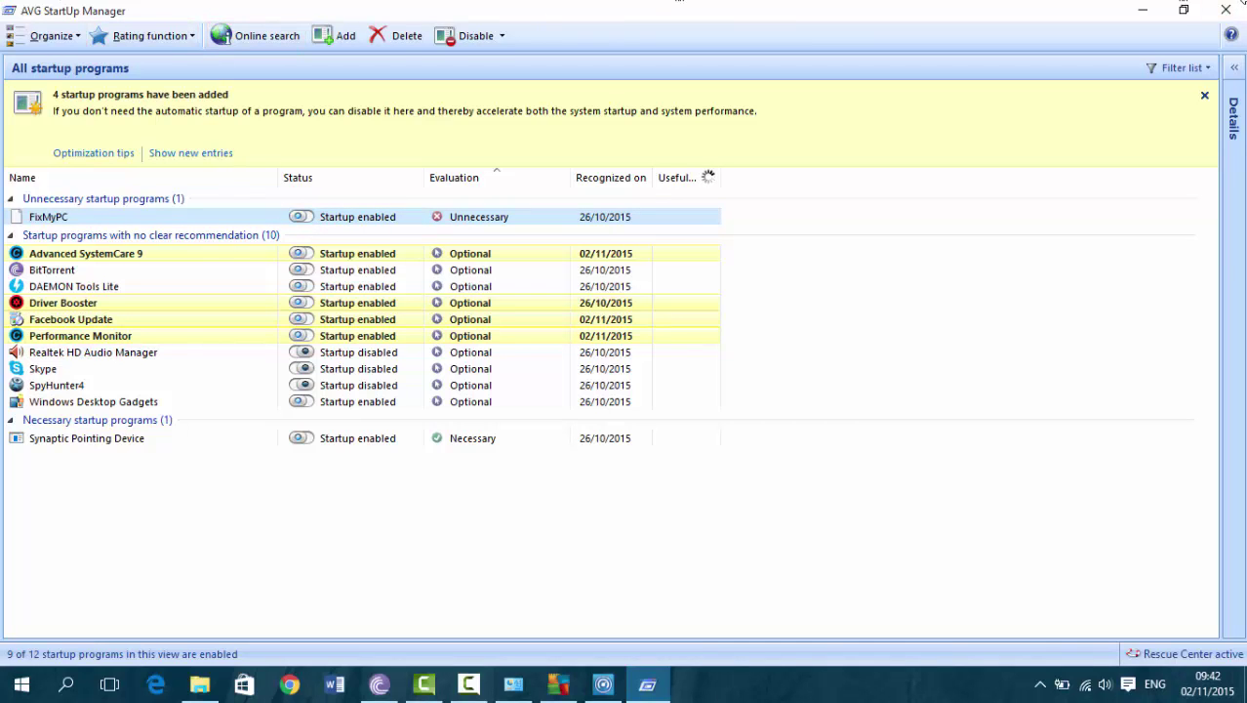
pyautogui.click(1231, 13)
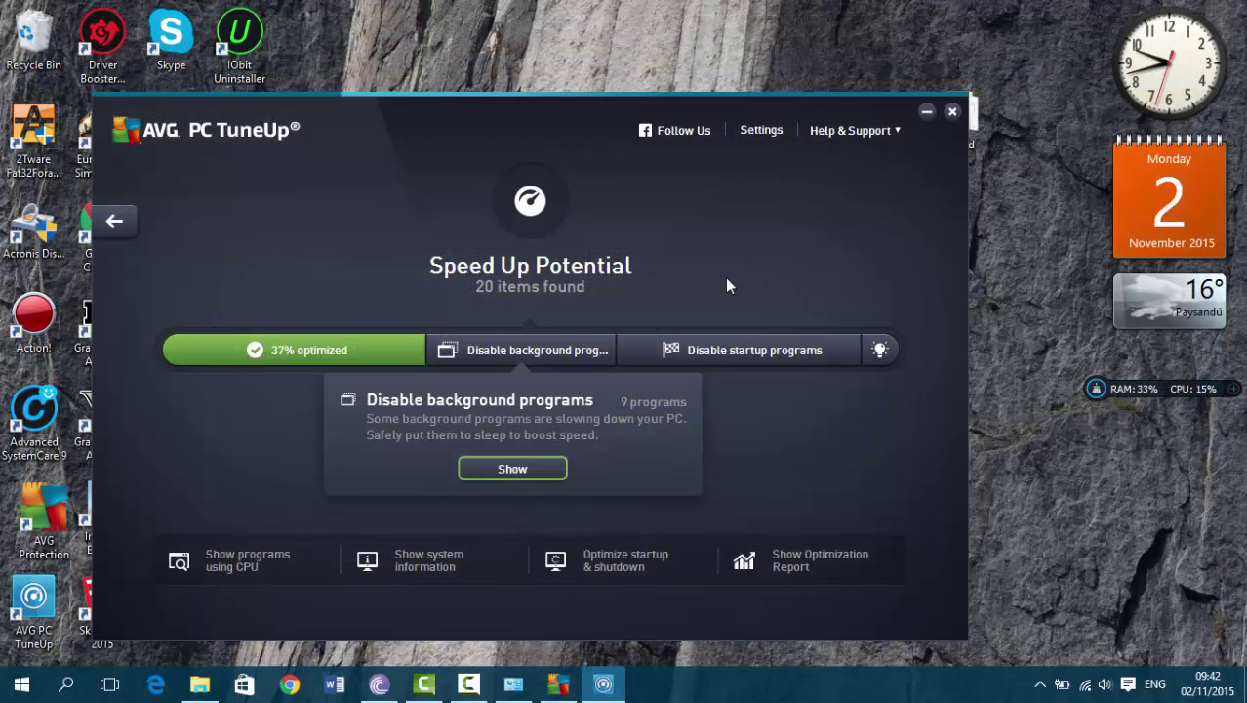
pyautogui.moveTo(880, 348)
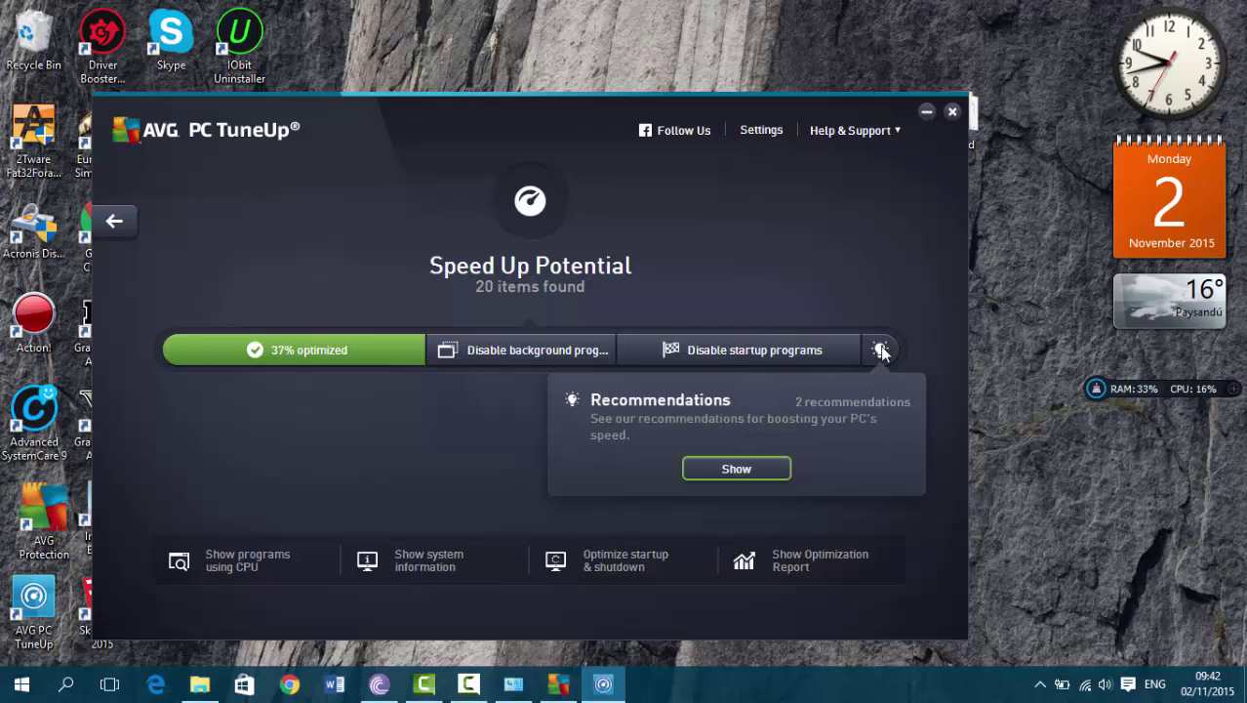
pyautogui.moveTo(739, 365)
pyautogui.click(699, 353)
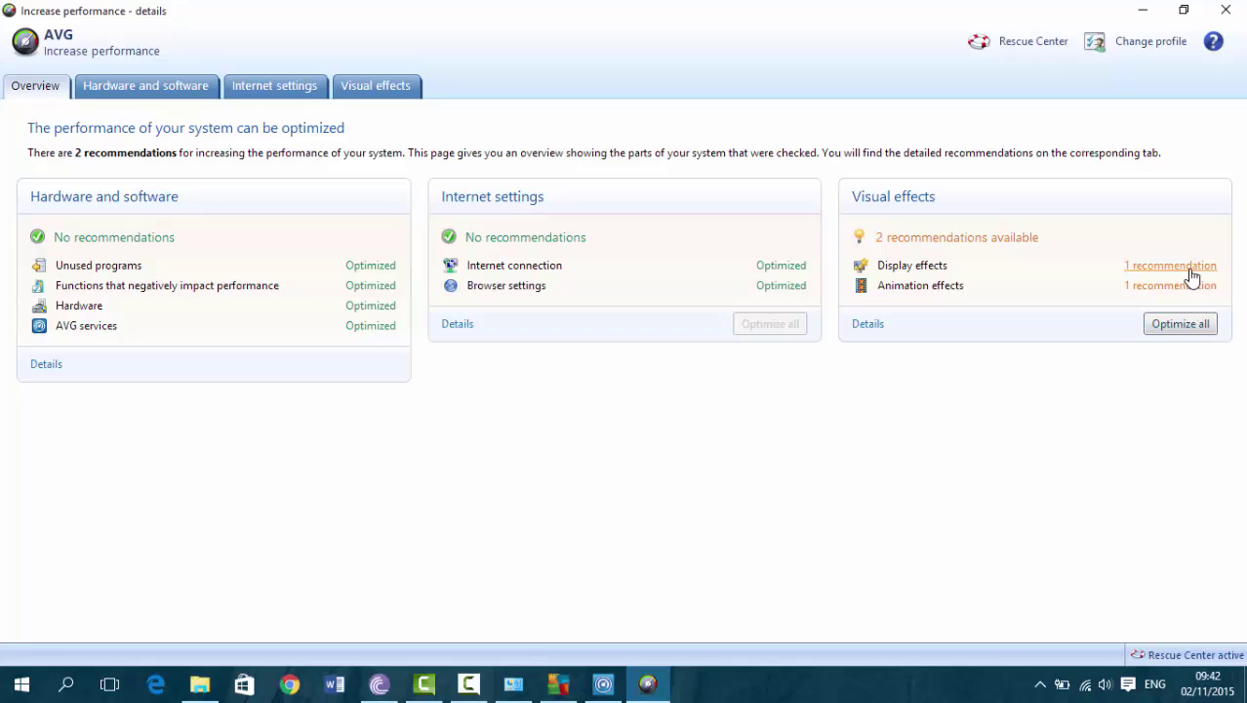
# Accept the semitransparent selection rectangle and animated taskbar fade recommendations, then close the window
pyautogui.click(1192, 277)
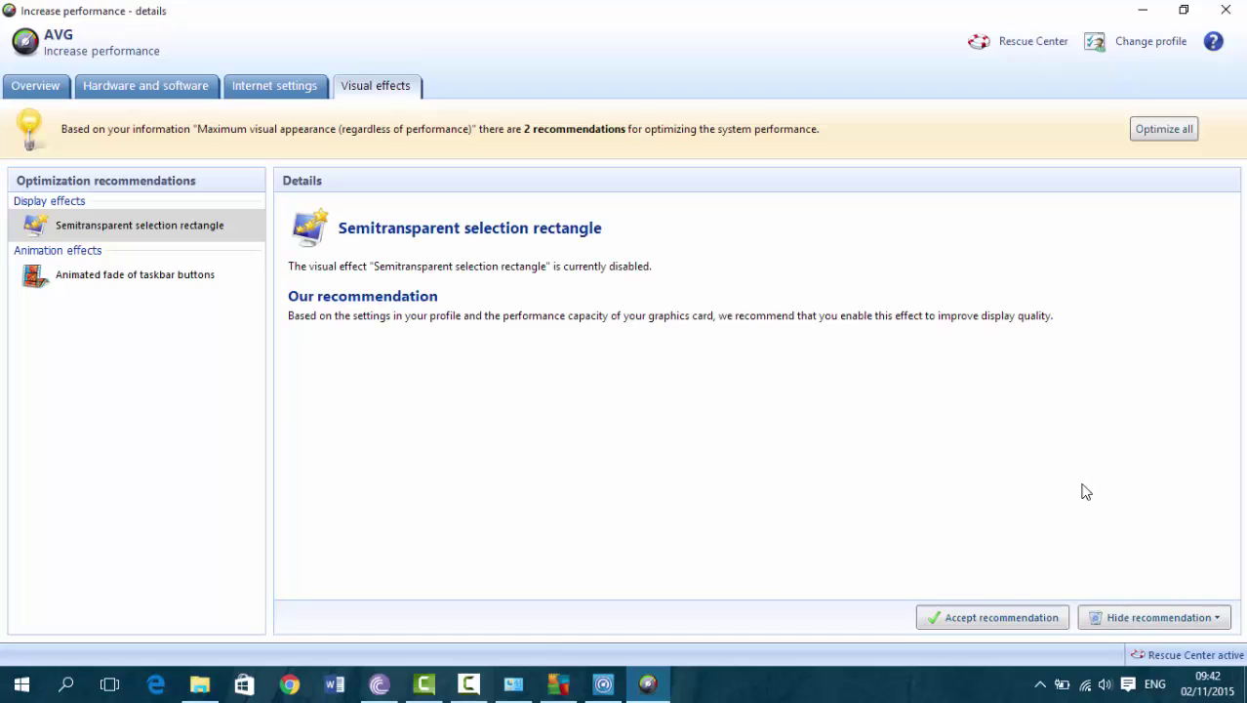
pyautogui.click(999, 609)
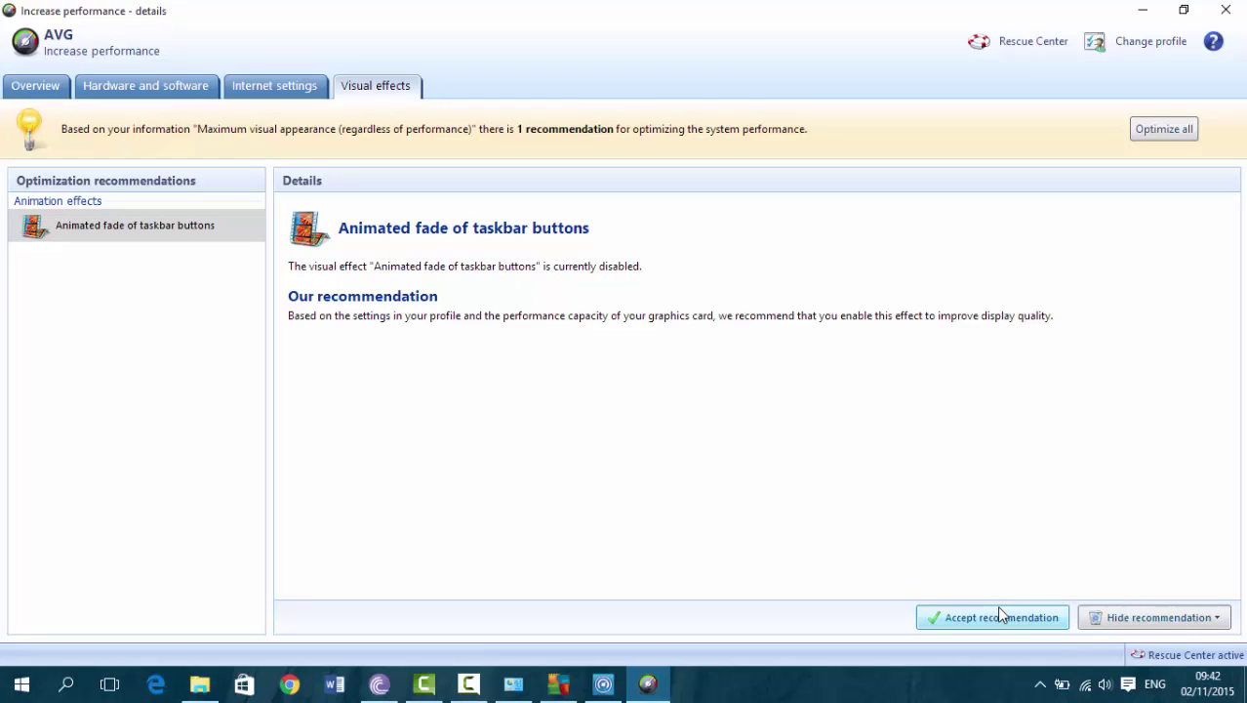
pyautogui.click(1163, 128)
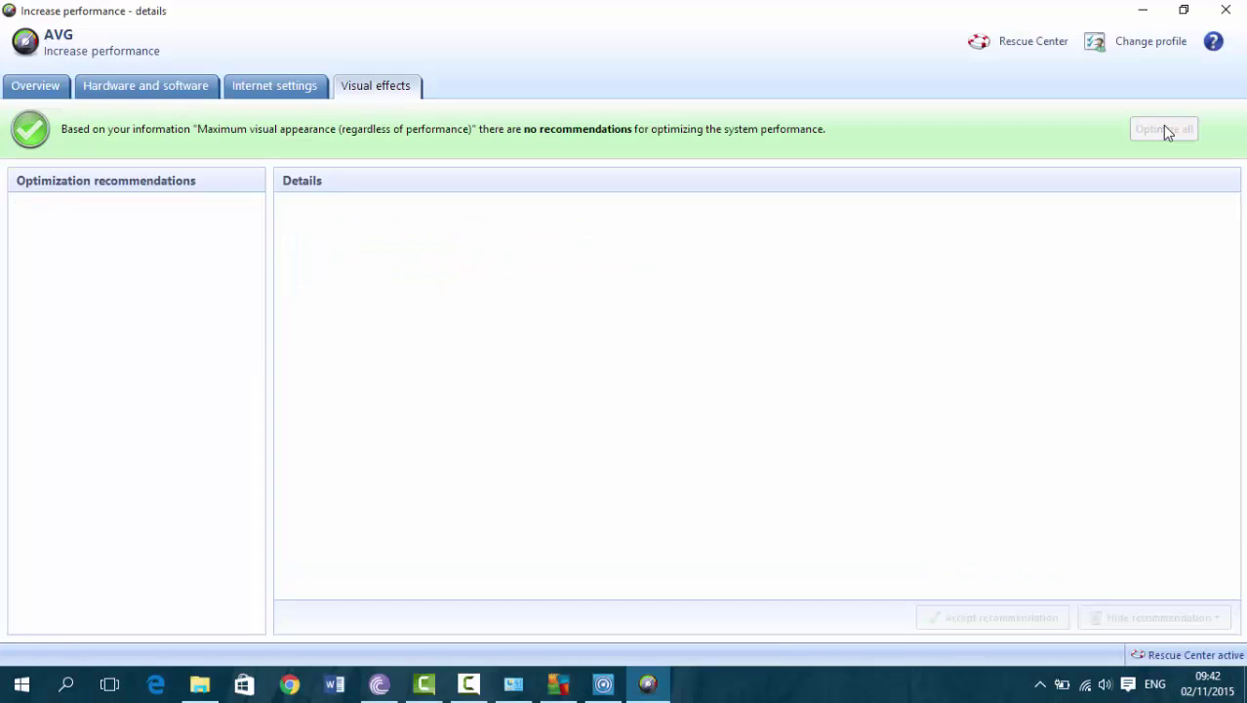
pyautogui.click(1239, 7)
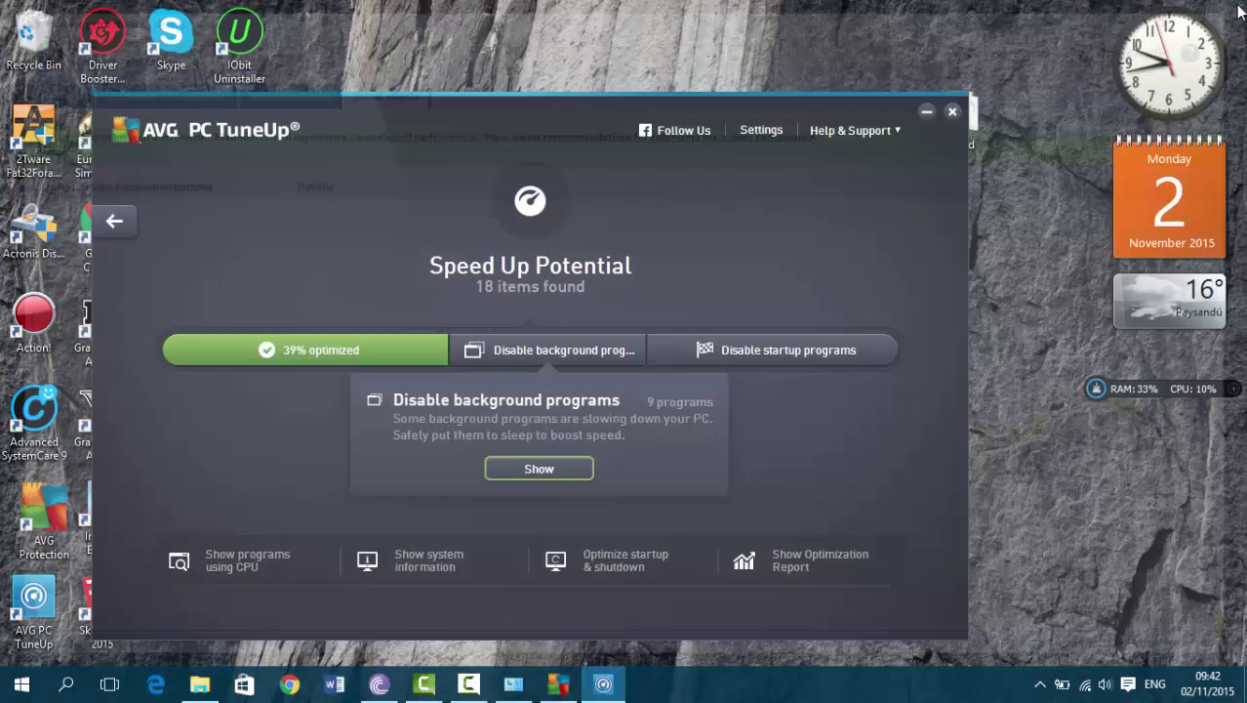
# Return to the dashboard, start then cancel a Maintenance scan, and close AVG PC TuneUp
pyautogui.click(103, 230)
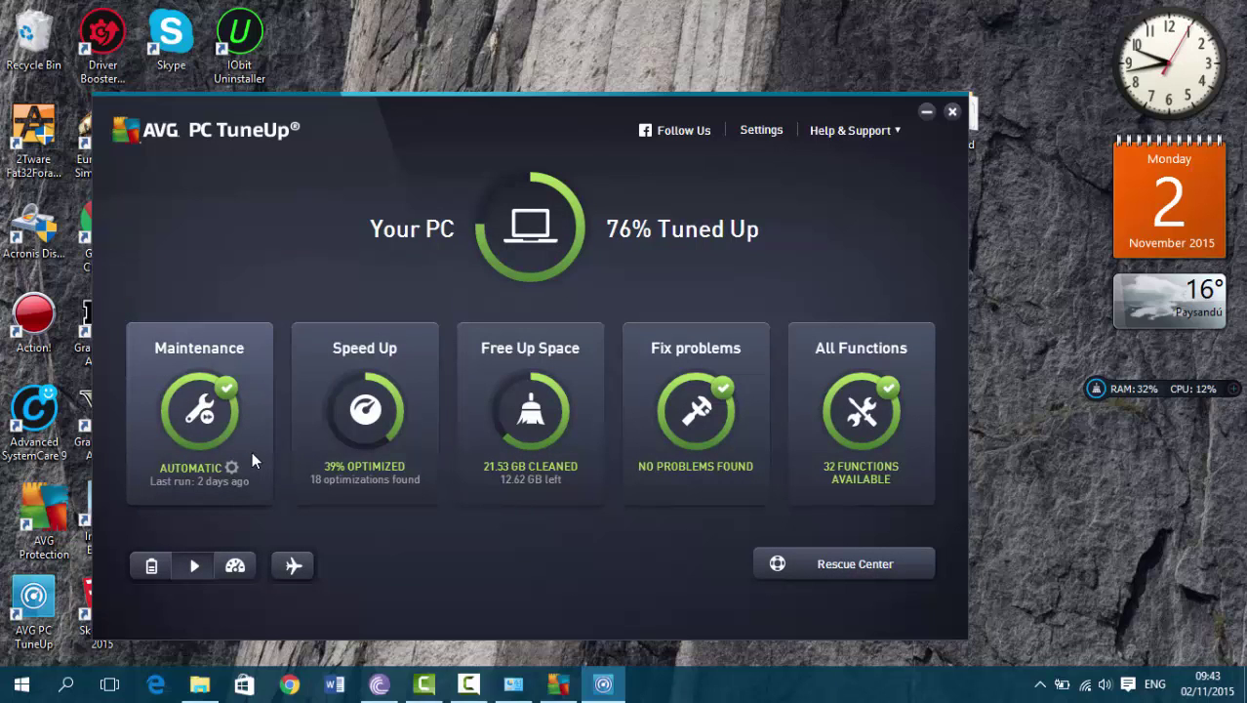
pyautogui.click(227, 462)
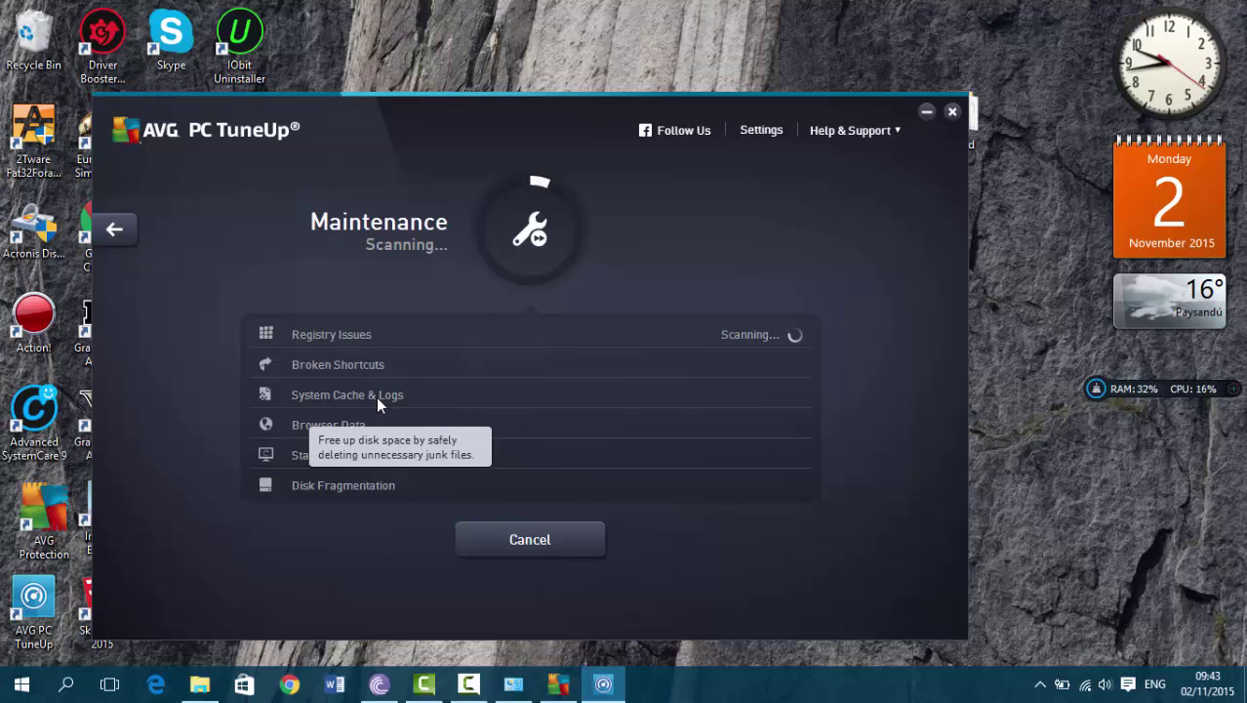
pyautogui.click(599, 539)
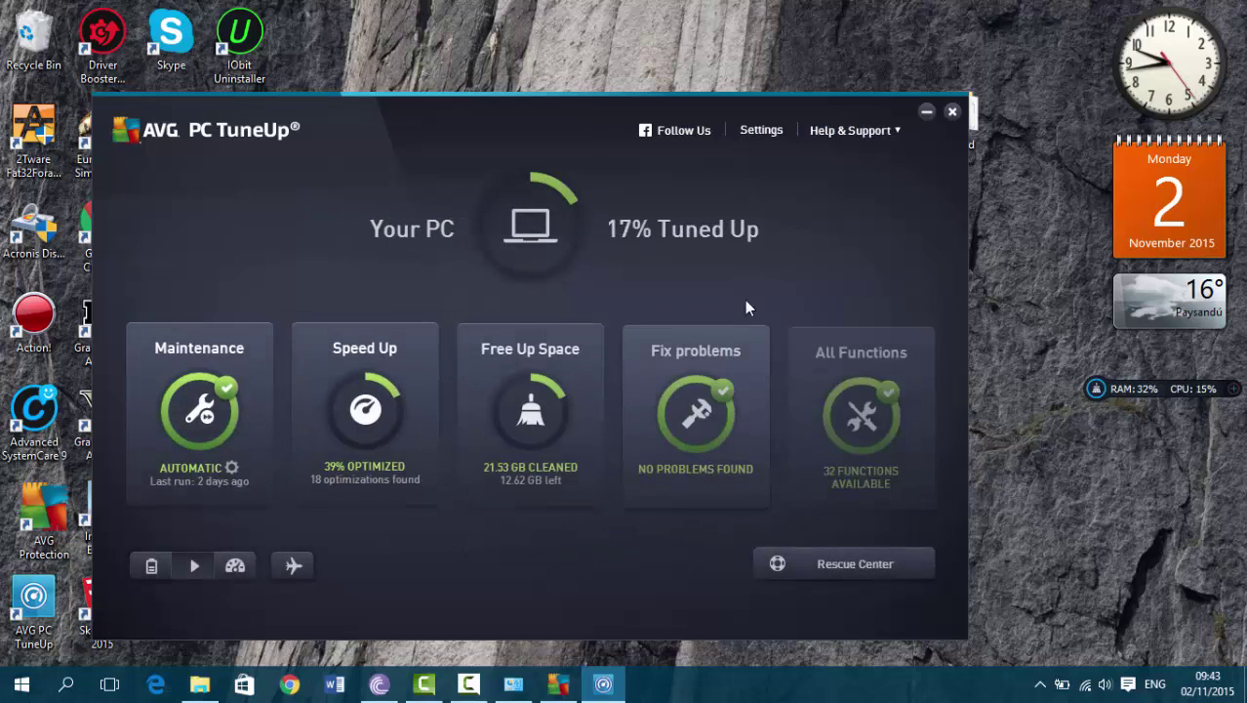
pyautogui.click(951, 113)
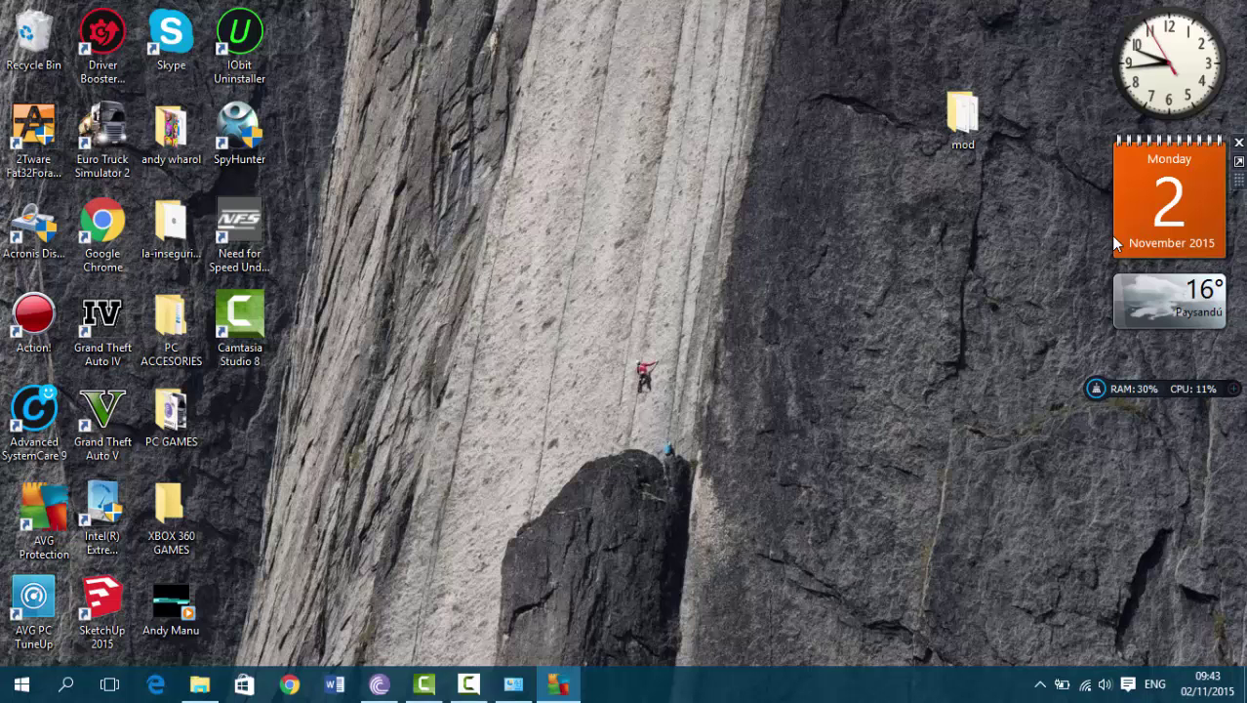
pyautogui.moveTo(551, 671)
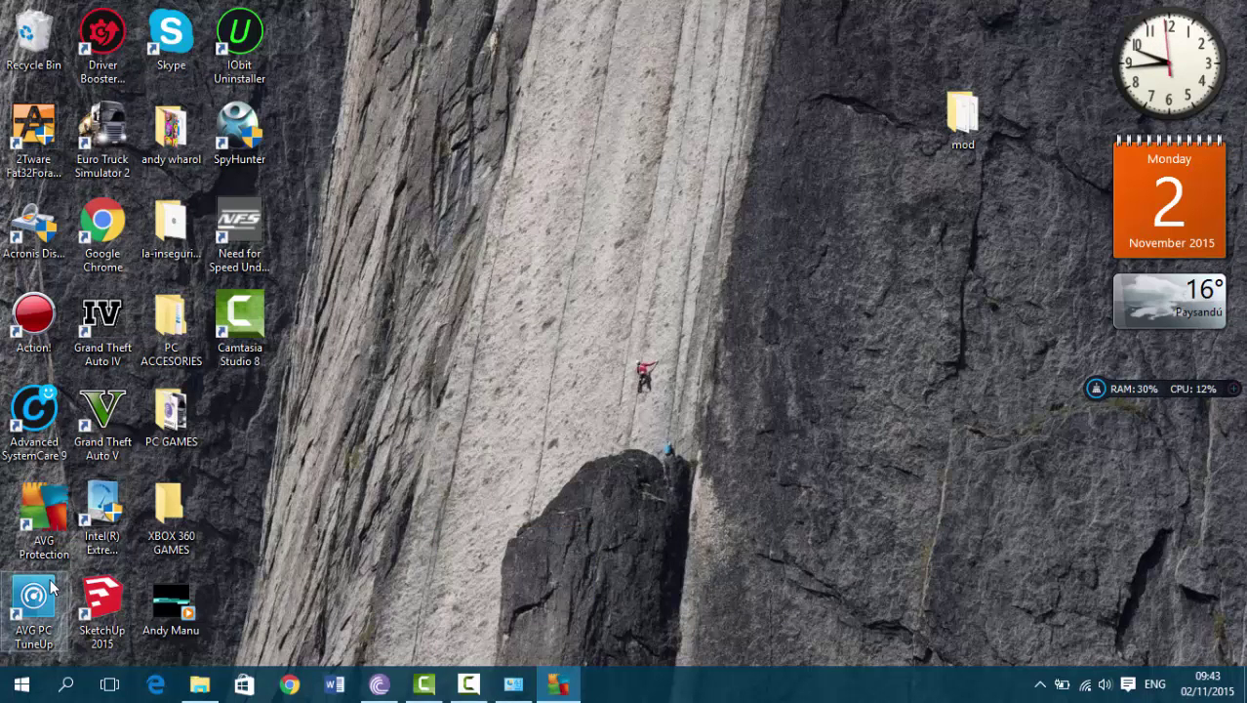
# Relaunch AVG PC TuneUp and choose Activate product under Help & Support
pyautogui.doubleClick(51, 586)
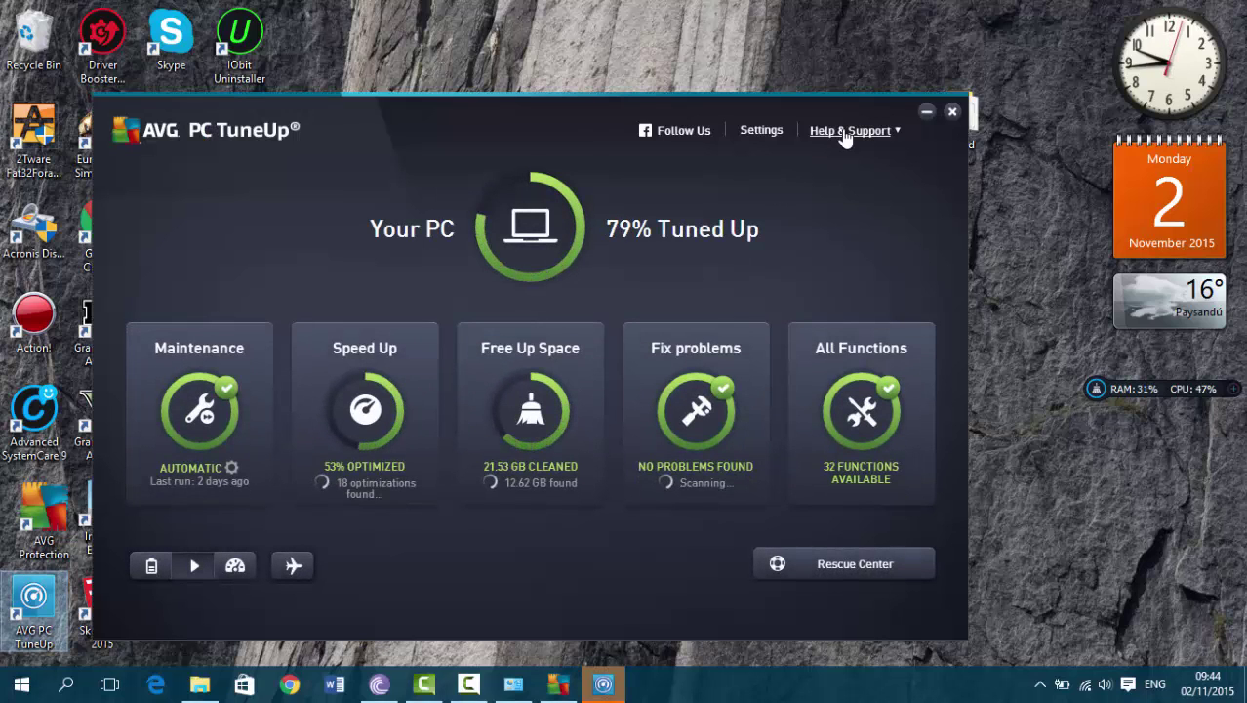
pyautogui.click(898, 129)
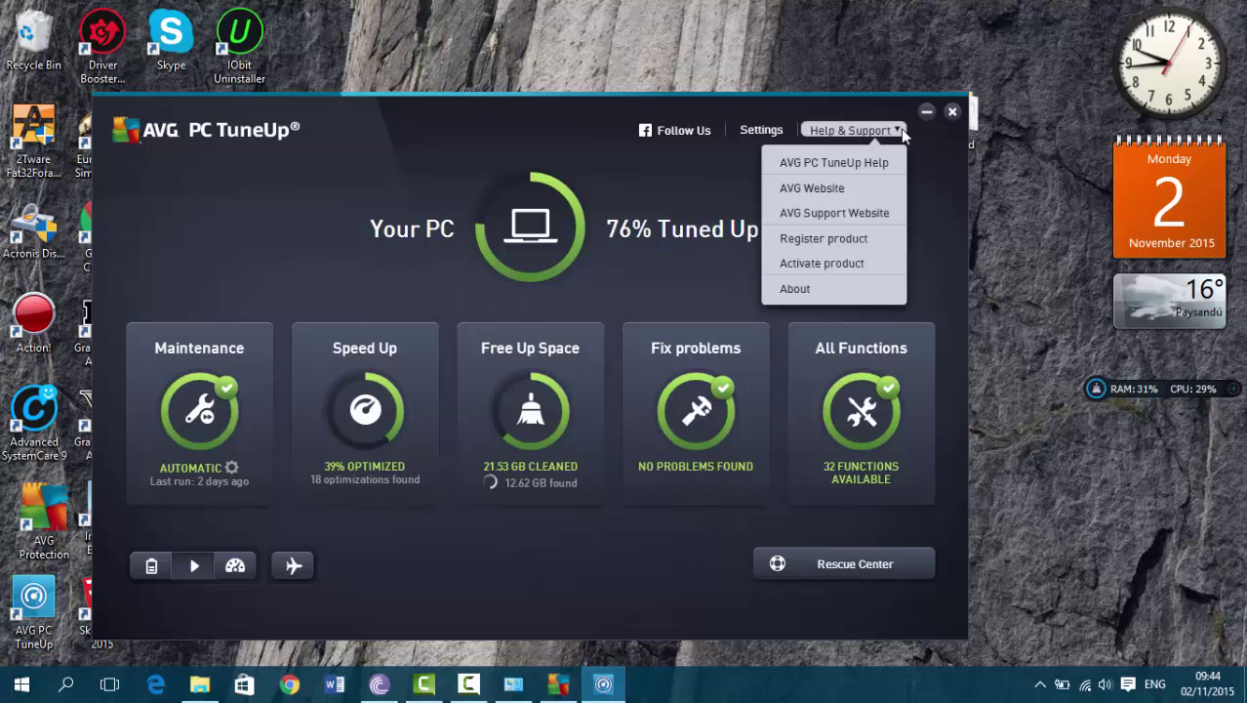
pyautogui.click(860, 258)
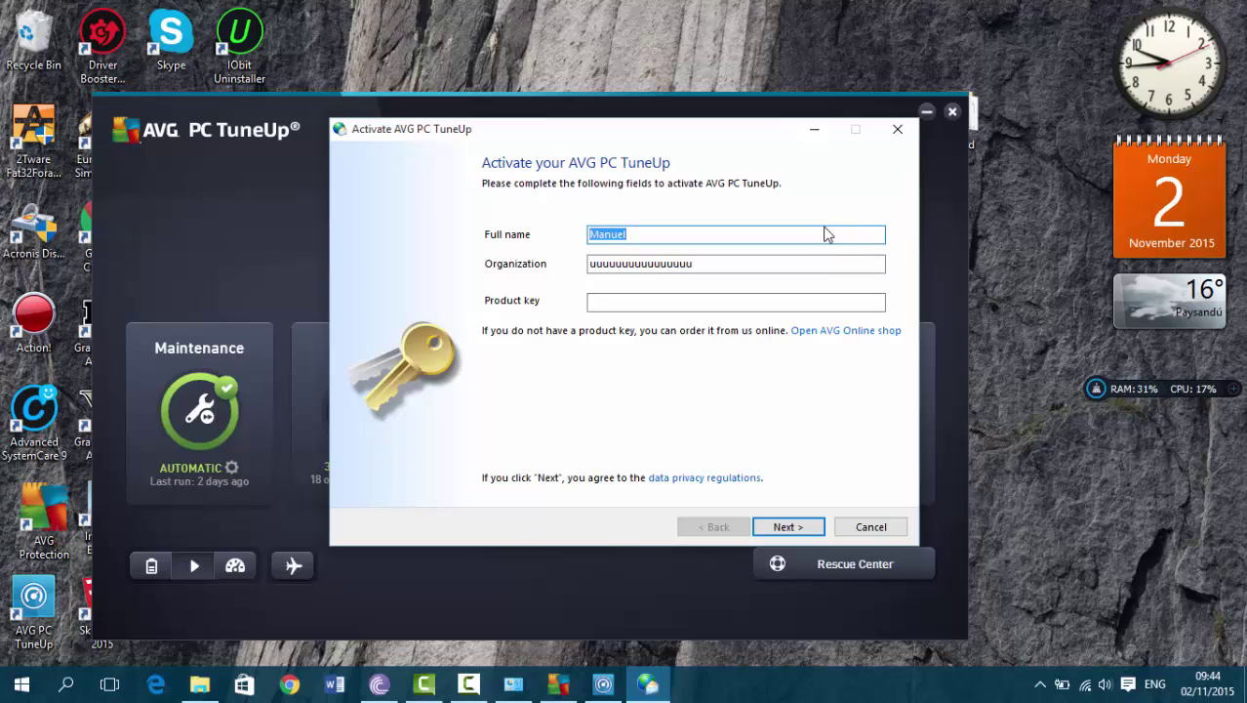
# Check the Full name and Organization fields, then dismiss the Activate dialog without a product key
pyautogui.click(807, 236)
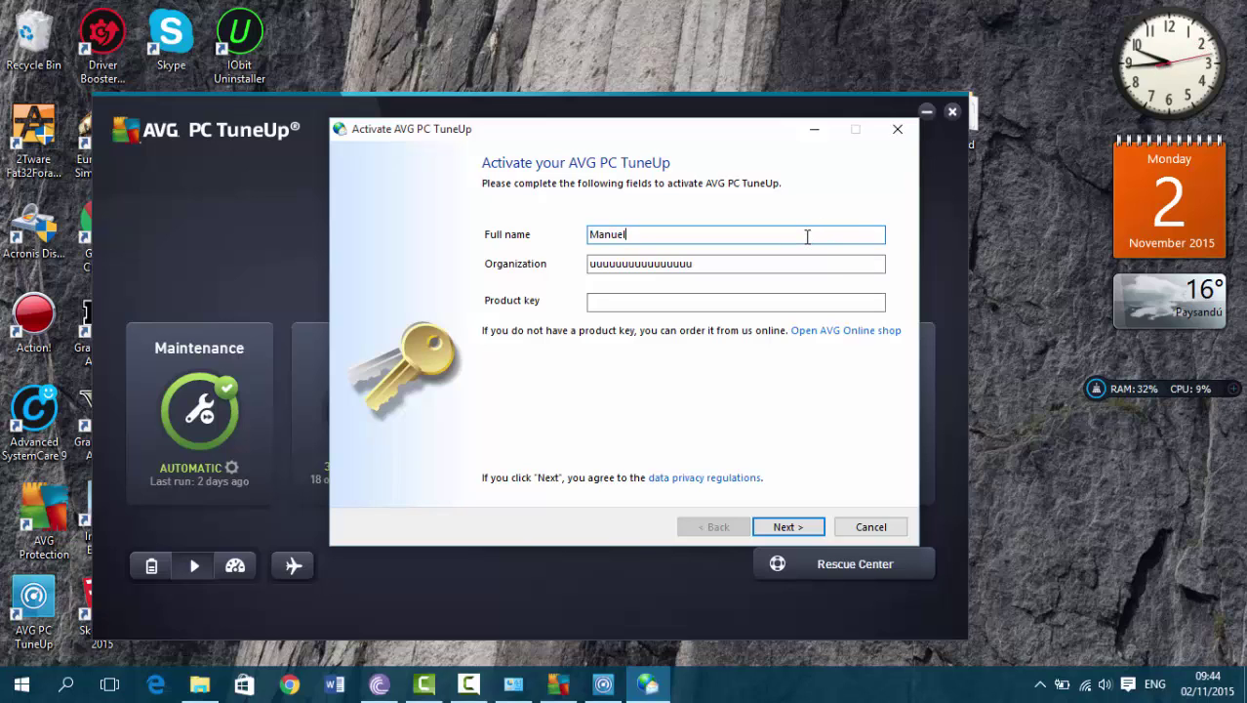
pyautogui.click(713, 270)
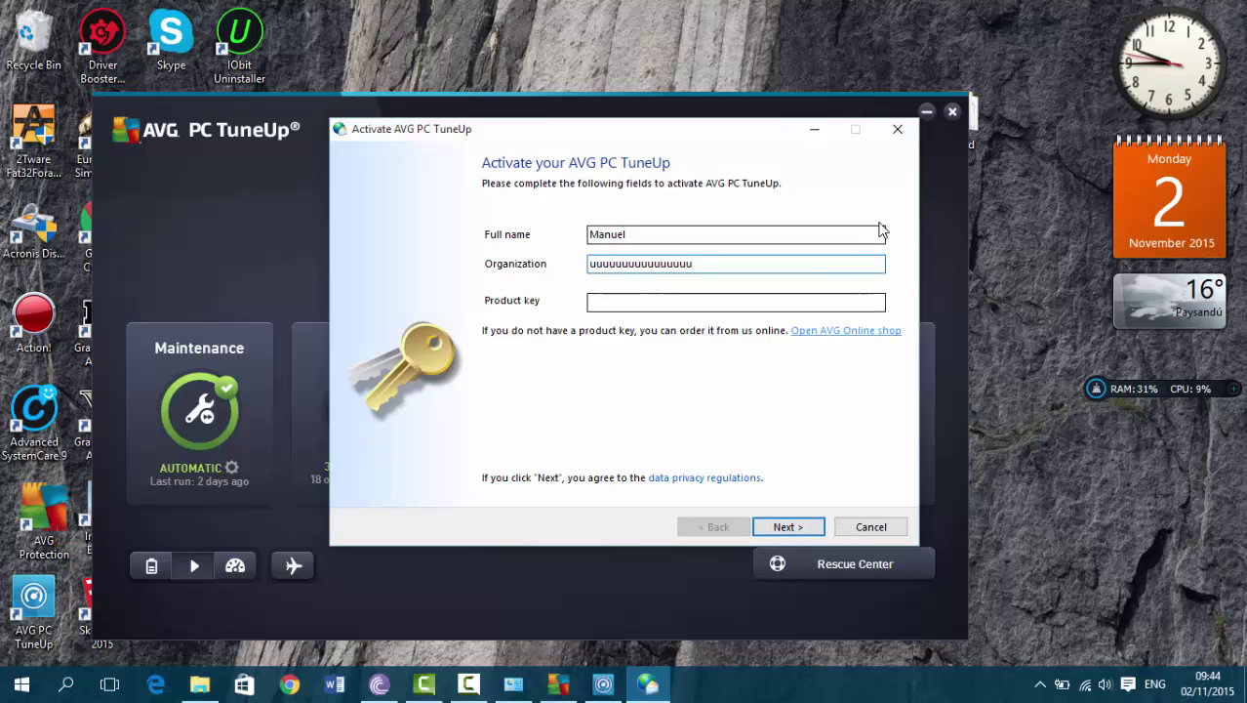
pyautogui.click(897, 130)
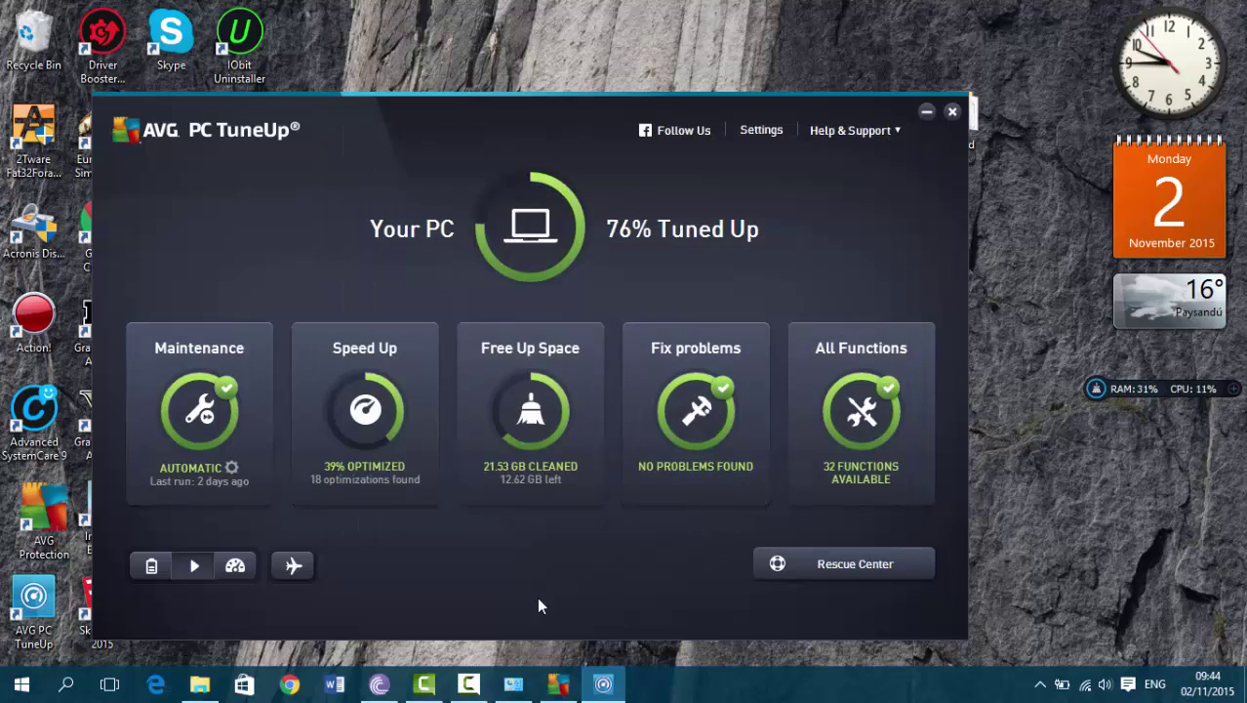
pyautogui.click(483, 685)
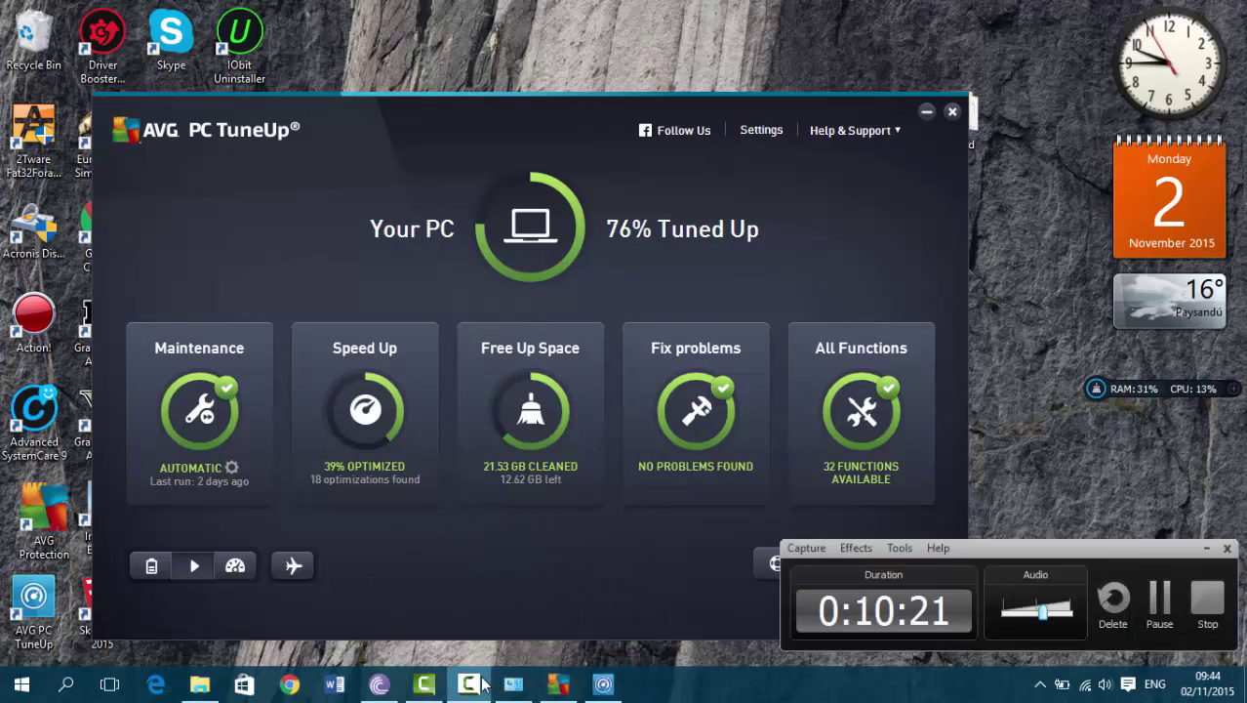